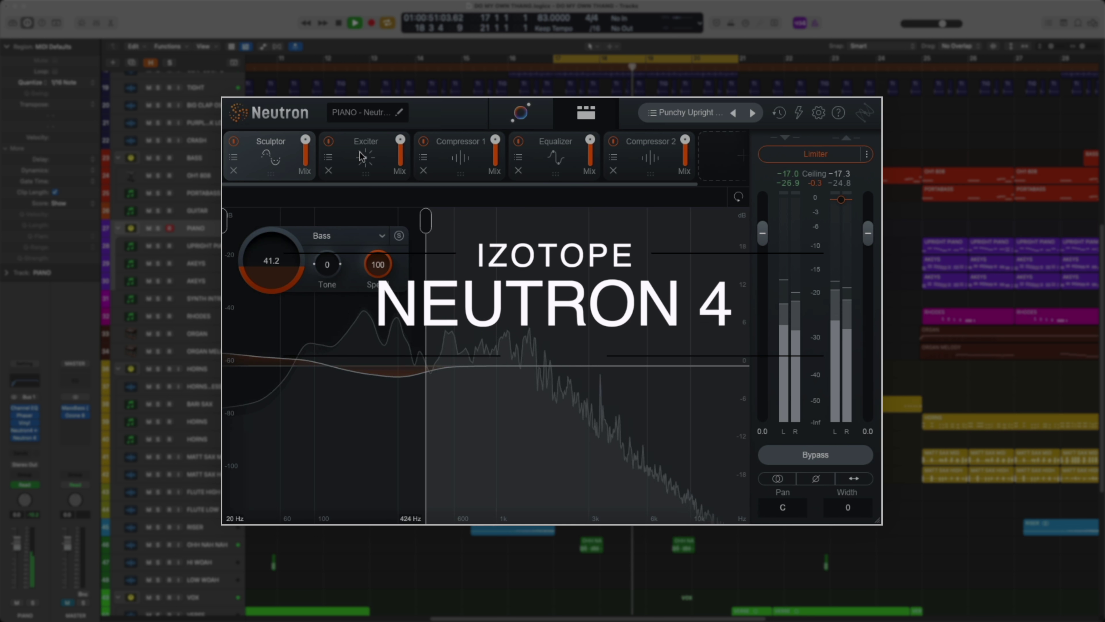
- Accept Neutron's Assistant levels, set tone match to Keys > Piano, and raise Punch and Distort
{"action": "left_click", "coordinate": [359, 151]}
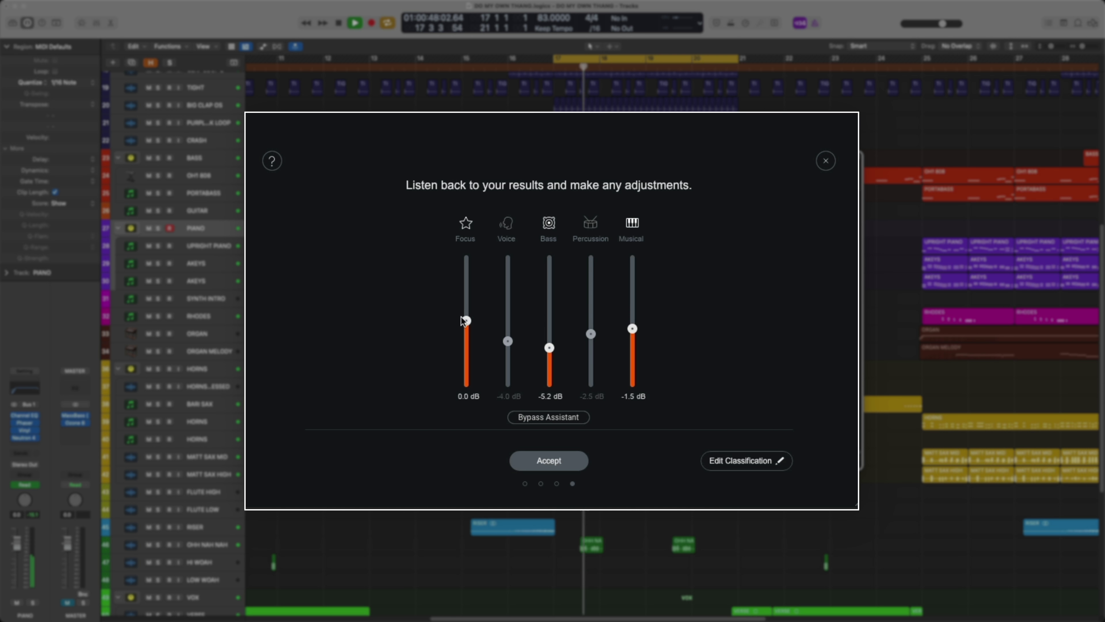
{"action": "left_click", "coordinate": [570, 460]}
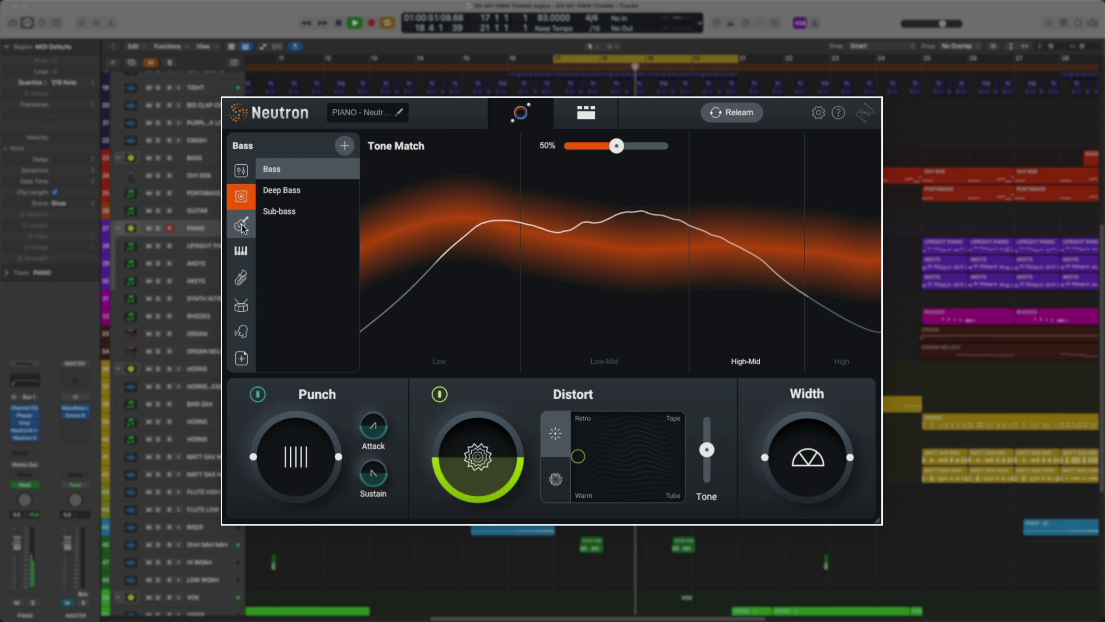
{"action": "left_click", "coordinate": [242, 226]}
{"action": "left_click", "coordinate": [242, 251]}
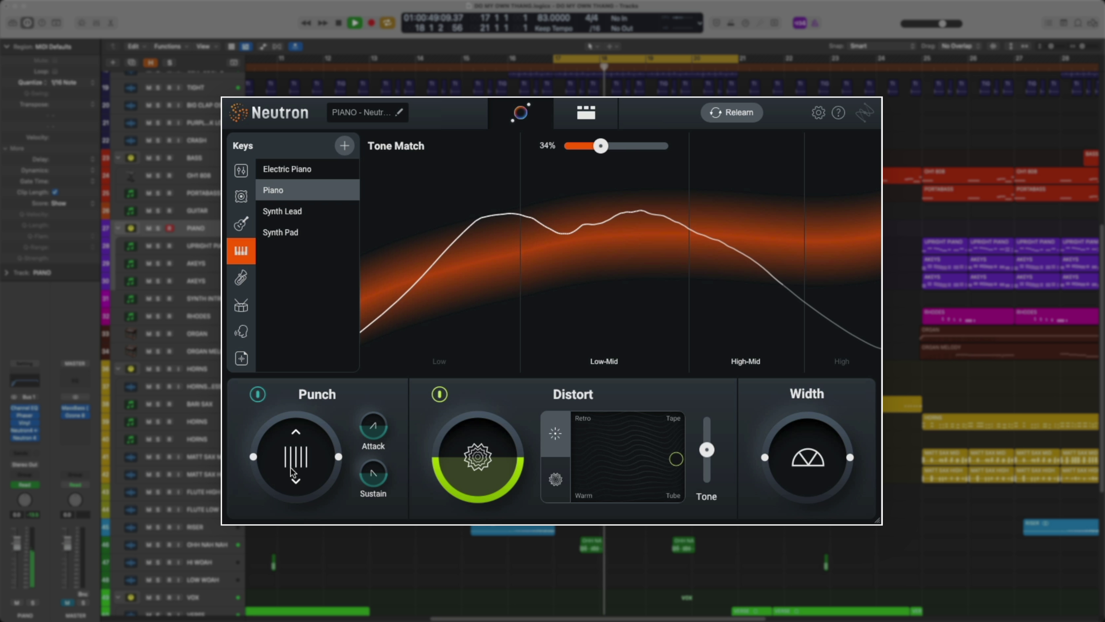
{"action": "left_click_drag", "start_coordinate": [513, 385], "coordinate": [513, 371]}
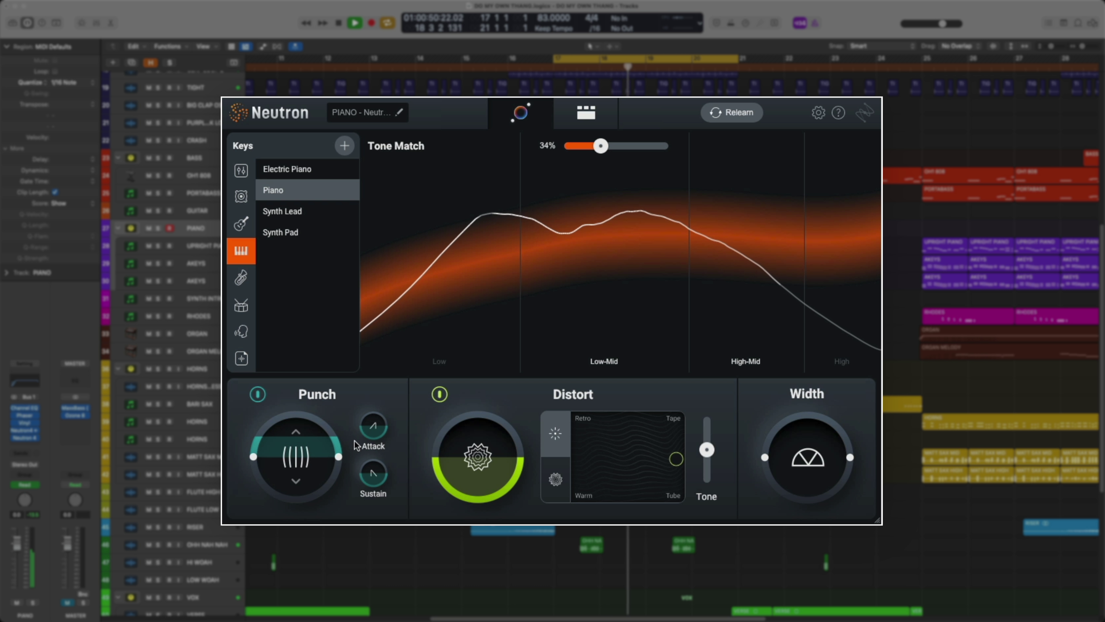
{"action": "left_click_drag", "start_coordinate": [482, 473], "coordinate": [482, 461]}
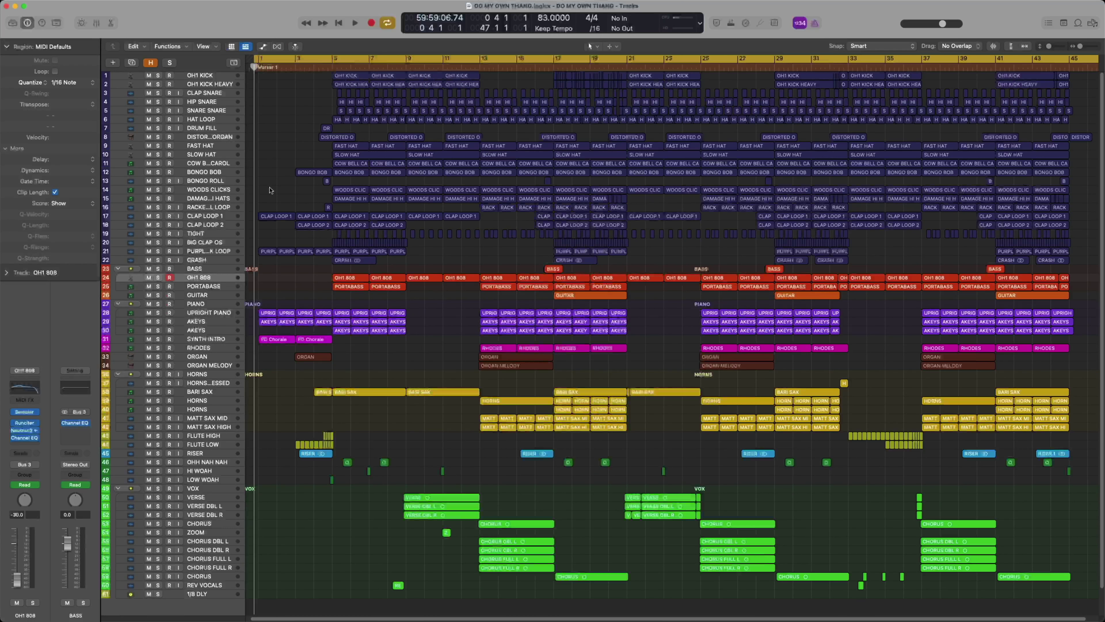
- Play the whole song arrangement from the Tracks area
{"action": "key", "text": "space"}
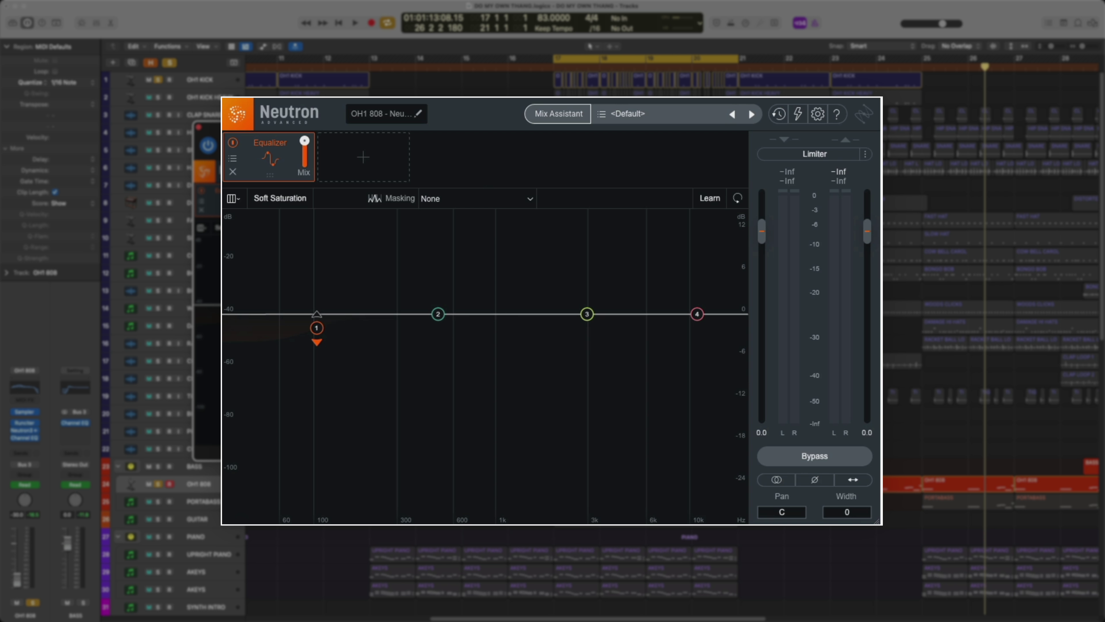
- Play and stop the OH1 808, then show EQ band 1, the 105 Hz analog low shelf
{"action": "key", "text": "space"}
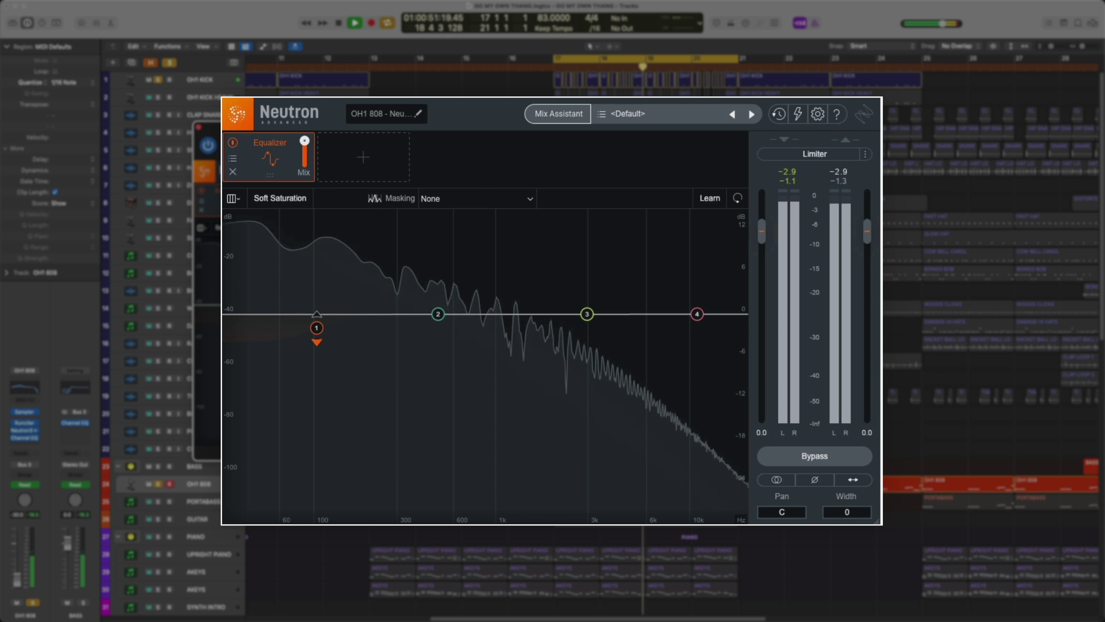
{"action": "key", "text": "space"}
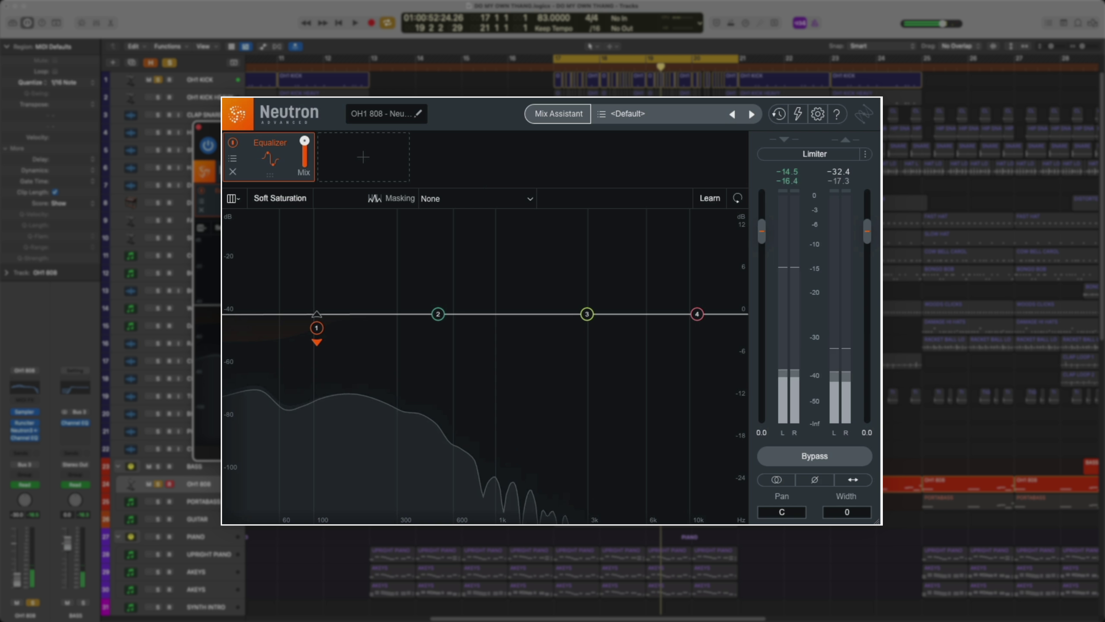
{"action": "left_click", "coordinate": [316, 328]}
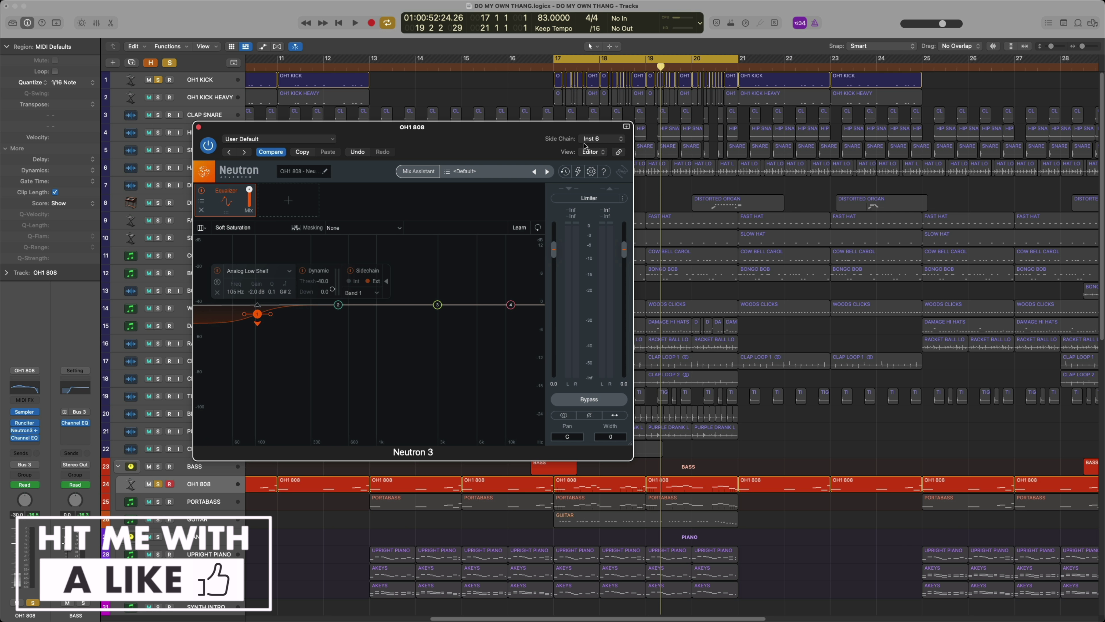
- Keep OH1 KICK (Inst 6) as Neutron 3's sidechain source and audition the 808 against it
{"action": "left_click", "coordinate": [590, 141]}
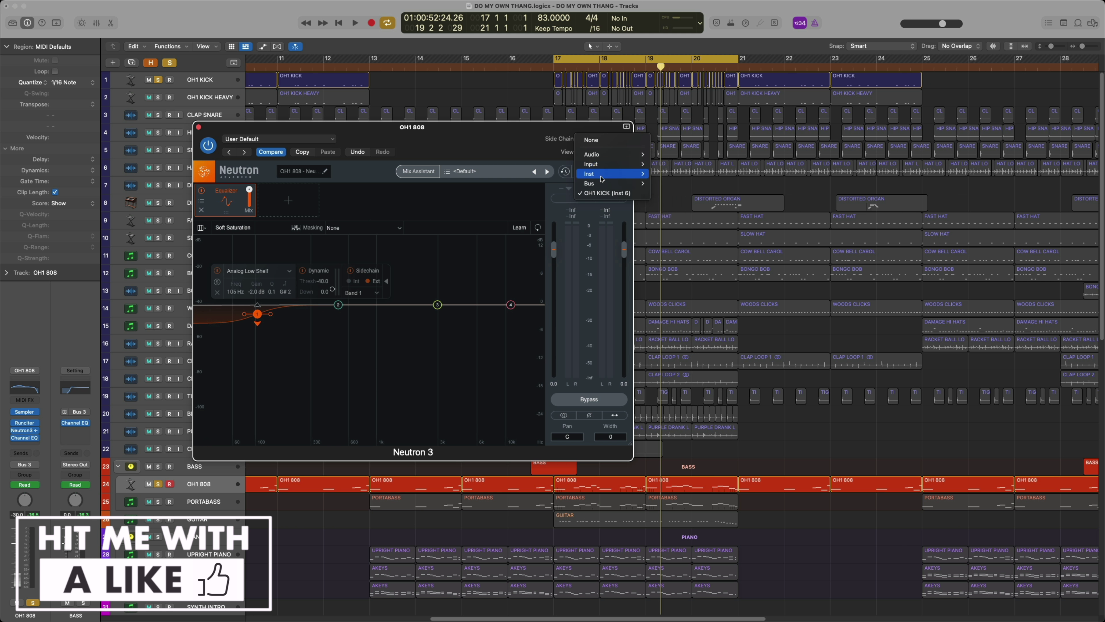
{"action": "mouse_move", "coordinate": [610, 173]}
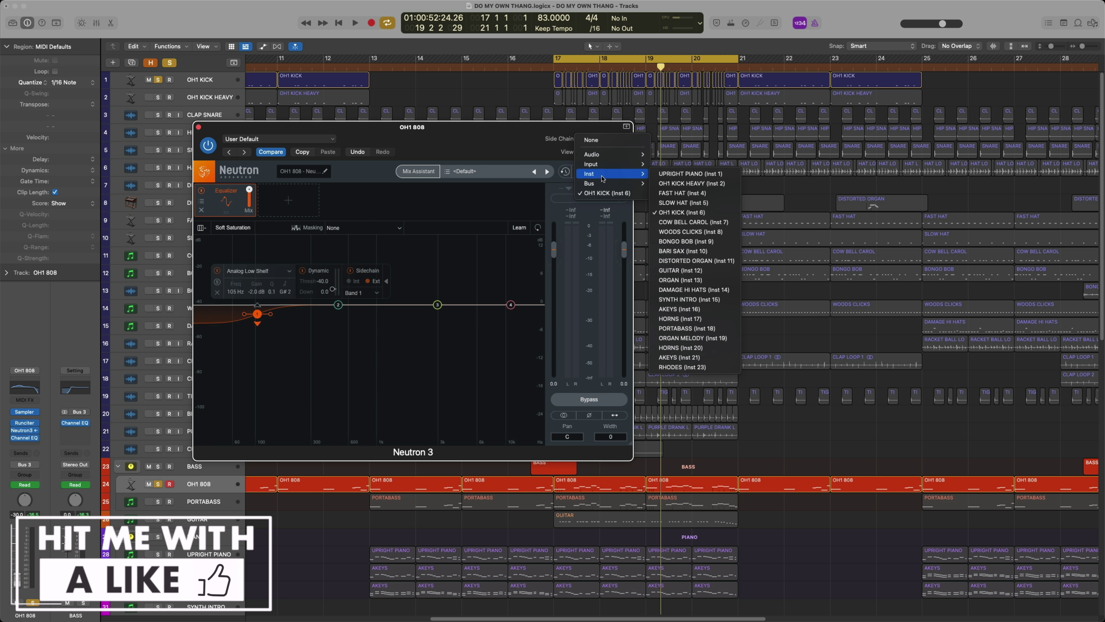
{"action": "left_click", "coordinate": [693, 212]}
{"action": "key", "text": "space"}
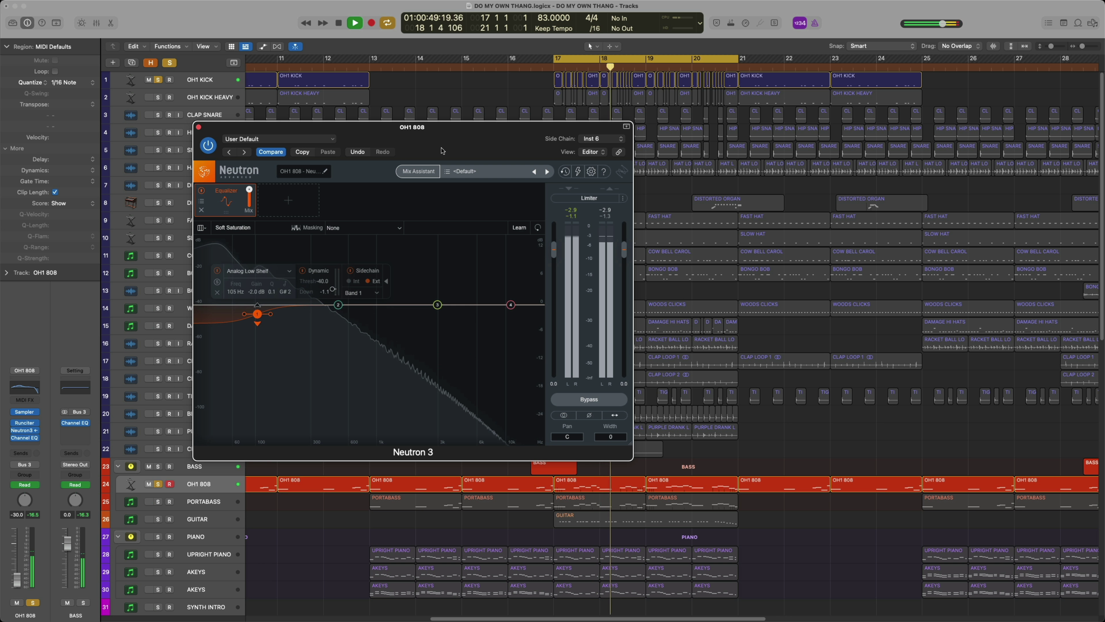
{"action": "key", "text": "space"}
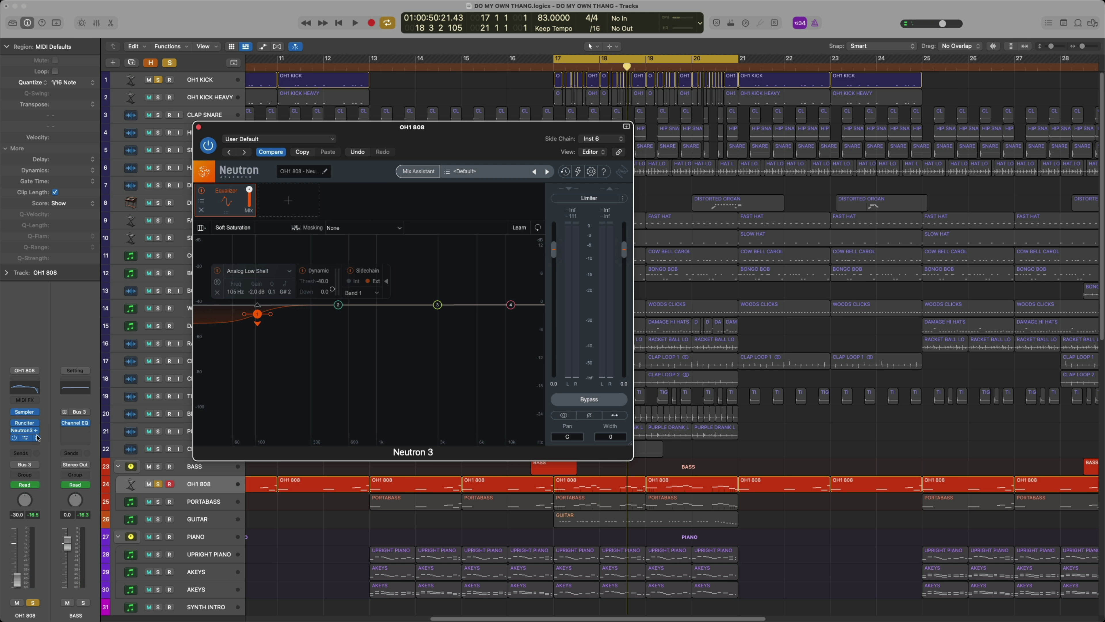
{"action": "left_click", "coordinate": [35, 435]}
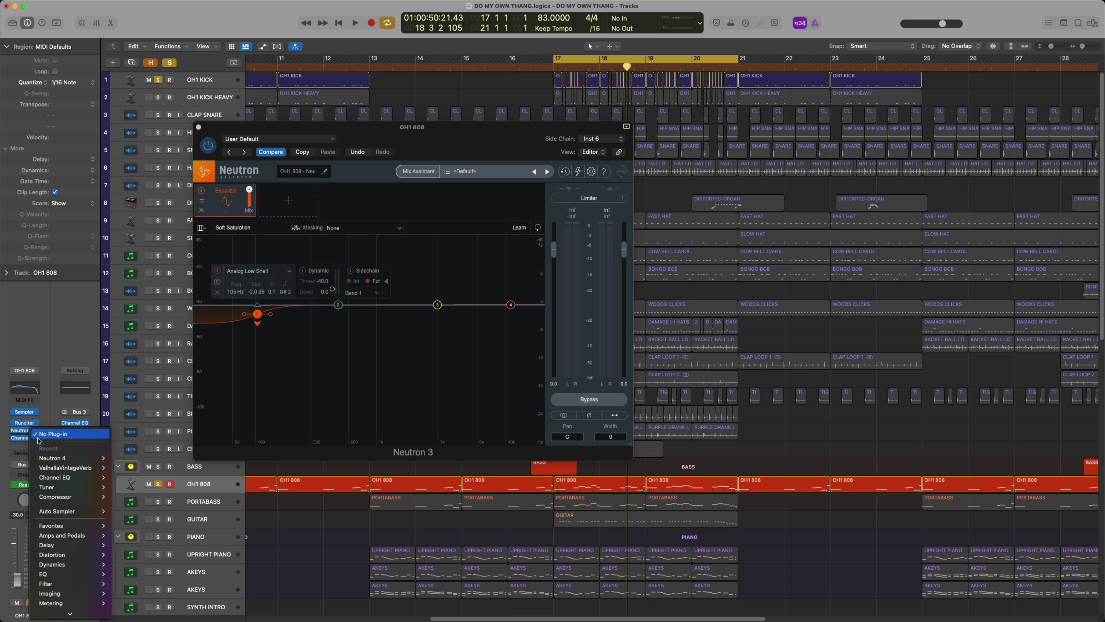
- Insert Neutron 4 (Stereo) on OH1 808, add an Unmask module, and sidechain it to OH1 KICK (Inst 6)
{"action": "left_click", "coordinate": [114, 458]}
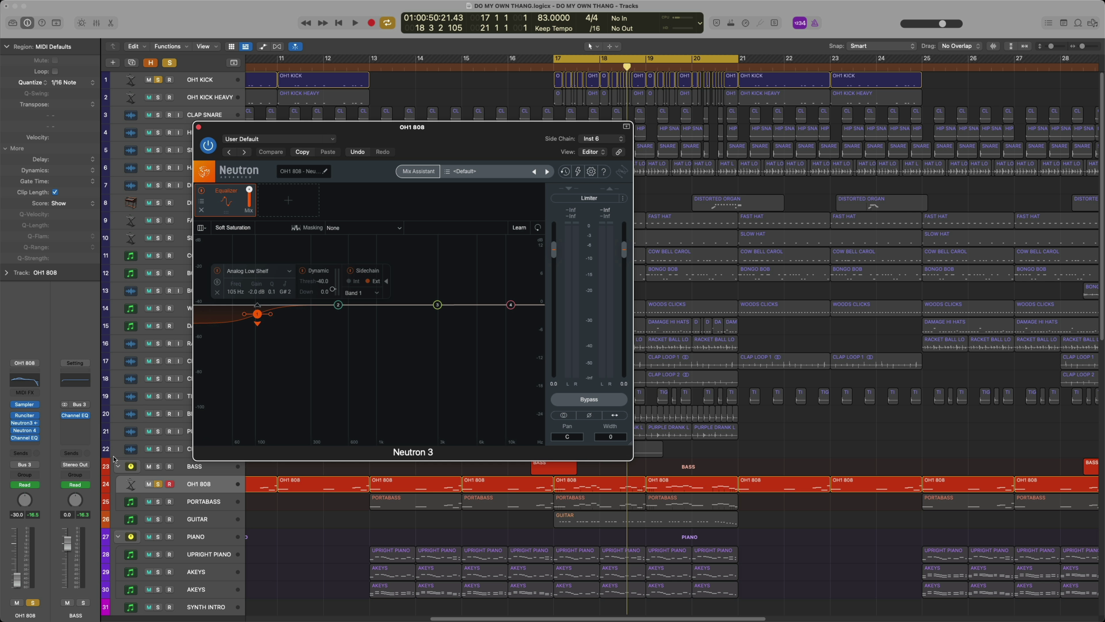
{"action": "left_click", "coordinate": [259, 212]}
{"action": "left_click", "coordinate": [263, 307]}
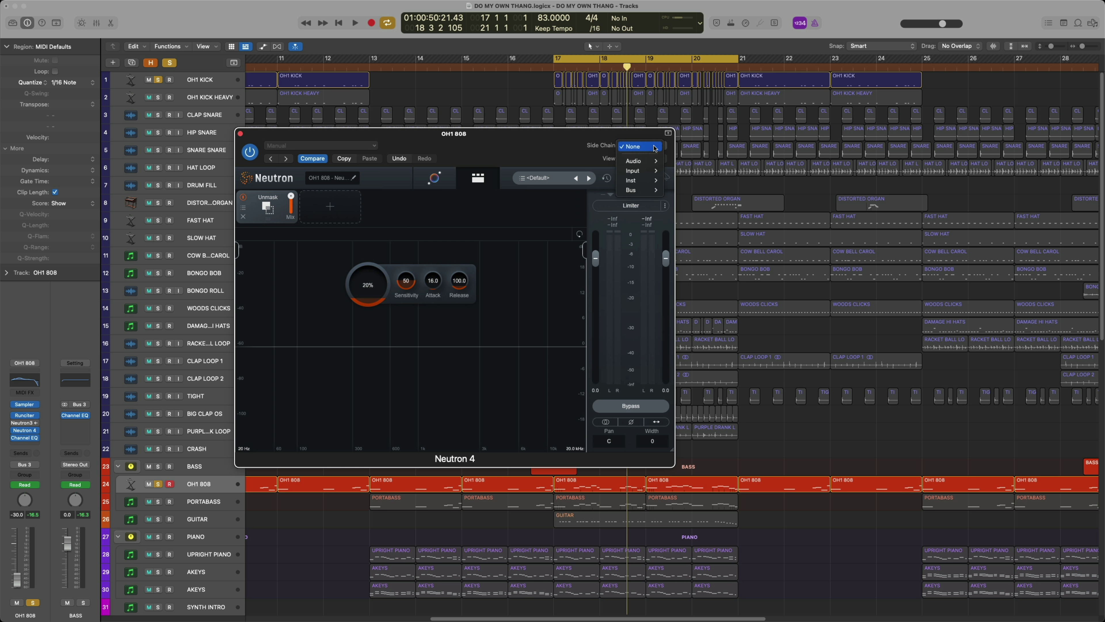
{"action": "mouse_move", "coordinate": [647, 180]}
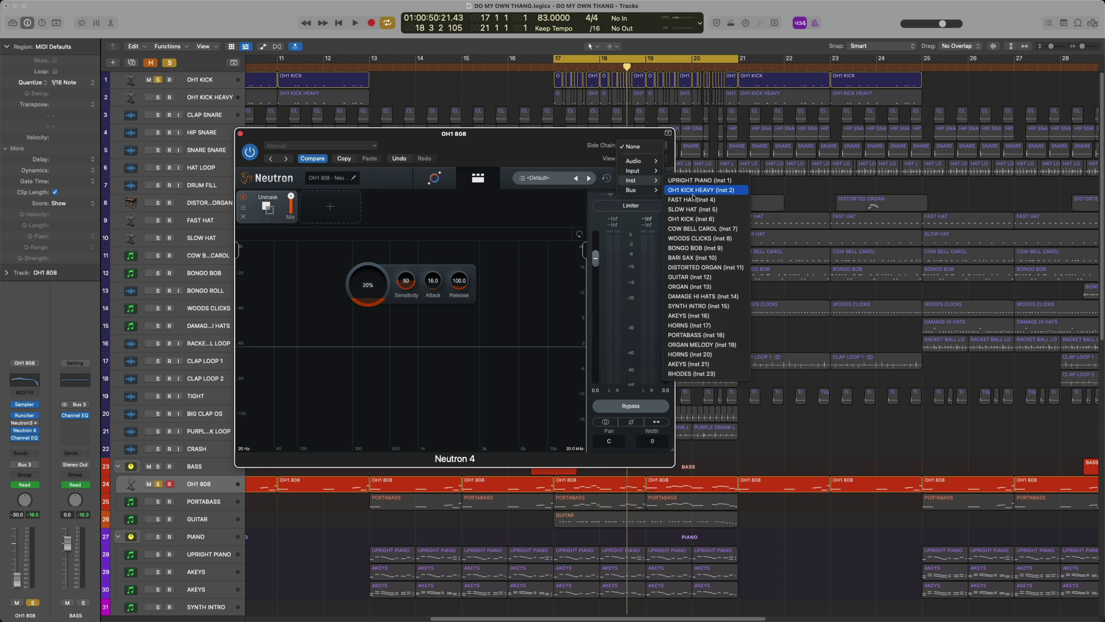
{"action": "left_click", "coordinate": [719, 224]}
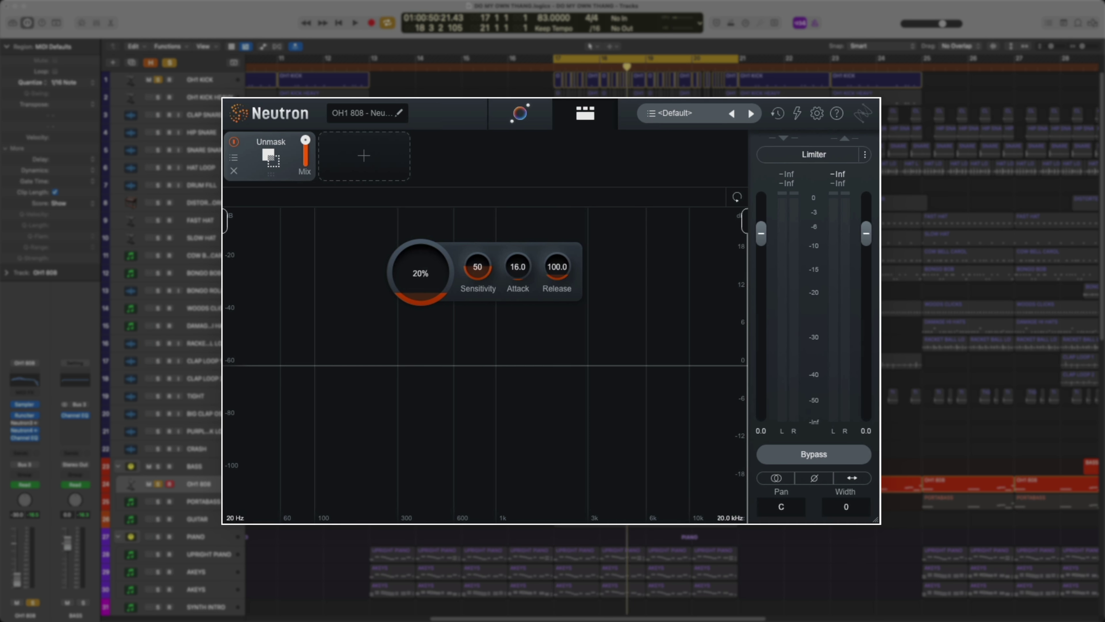
{"action": "key", "text": "space"}
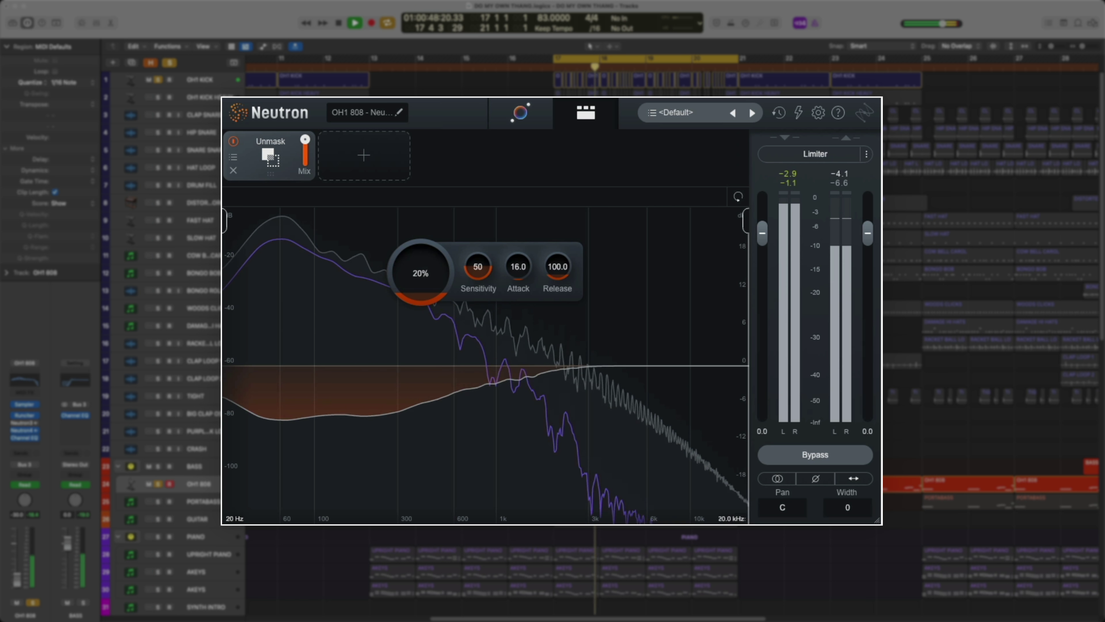
- Set the Unmask amount to 22% and drop sensitivity to 41, auditioning the 808 between changes
{"action": "key", "text": "space"}
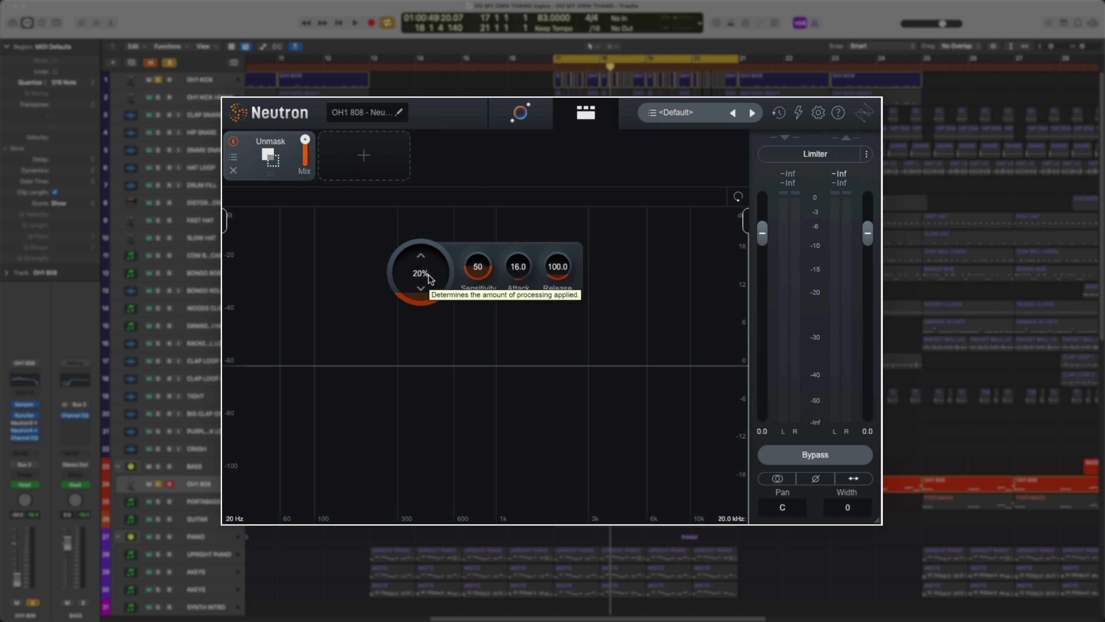
{"action": "key", "text": "space"}
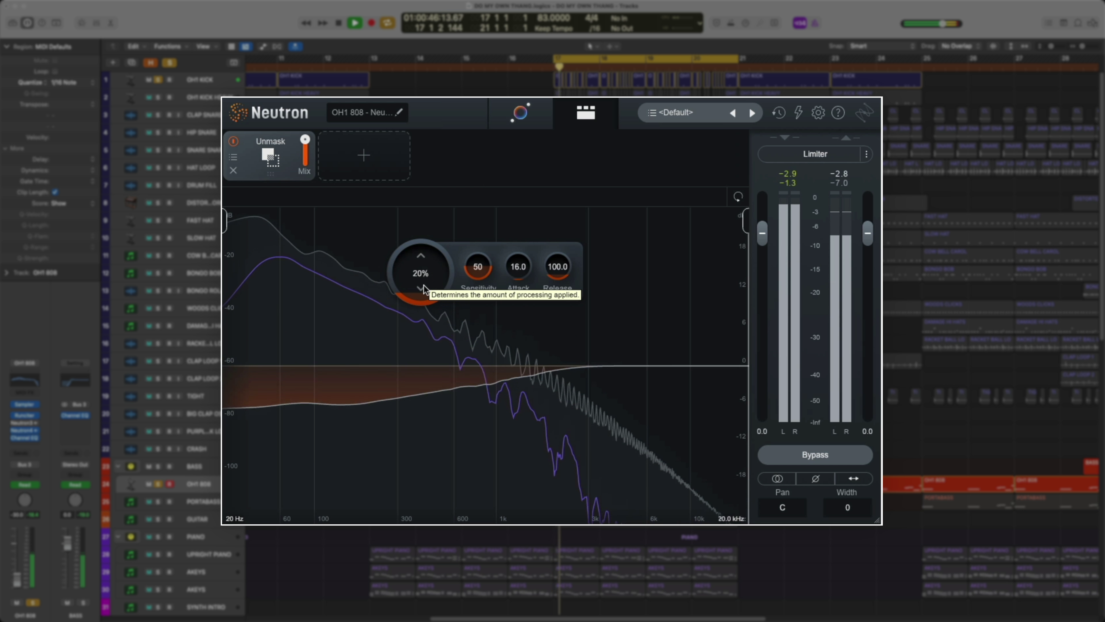
{"action": "mouse_move", "coordinate": [431, 279]}
{"action": "left_mouse_down"}
{"action": "mouse_move", "coordinate": [425, 166]}
{"action": "mouse_move", "coordinate": [420, 284]}
{"action": "left_mouse_up"}
{"action": "key", "text": "space"}
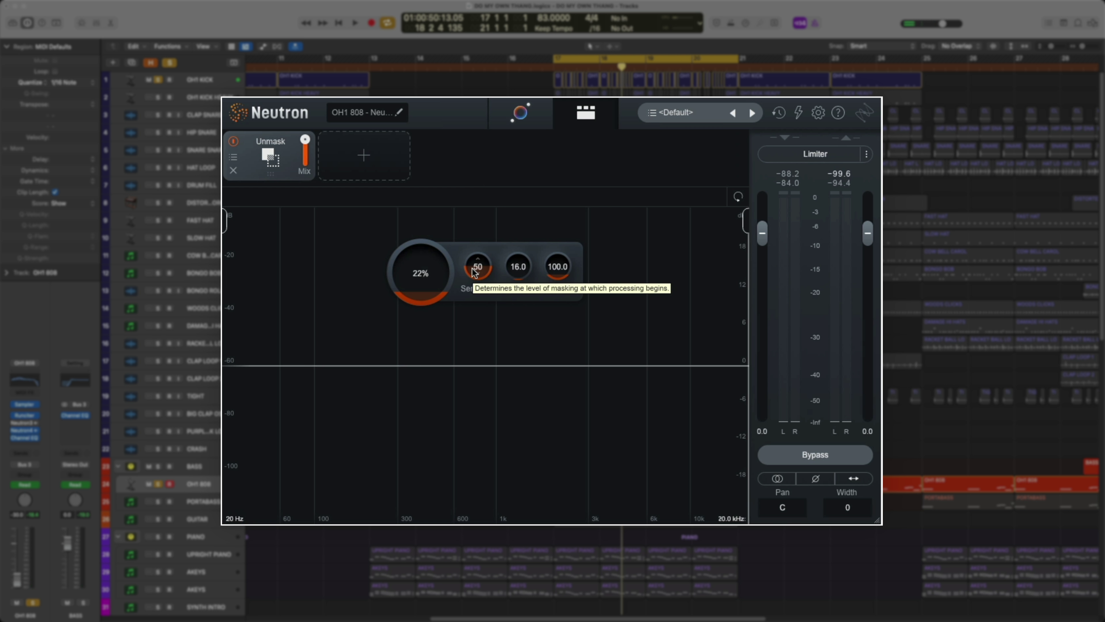
{"action": "key", "text": "space"}
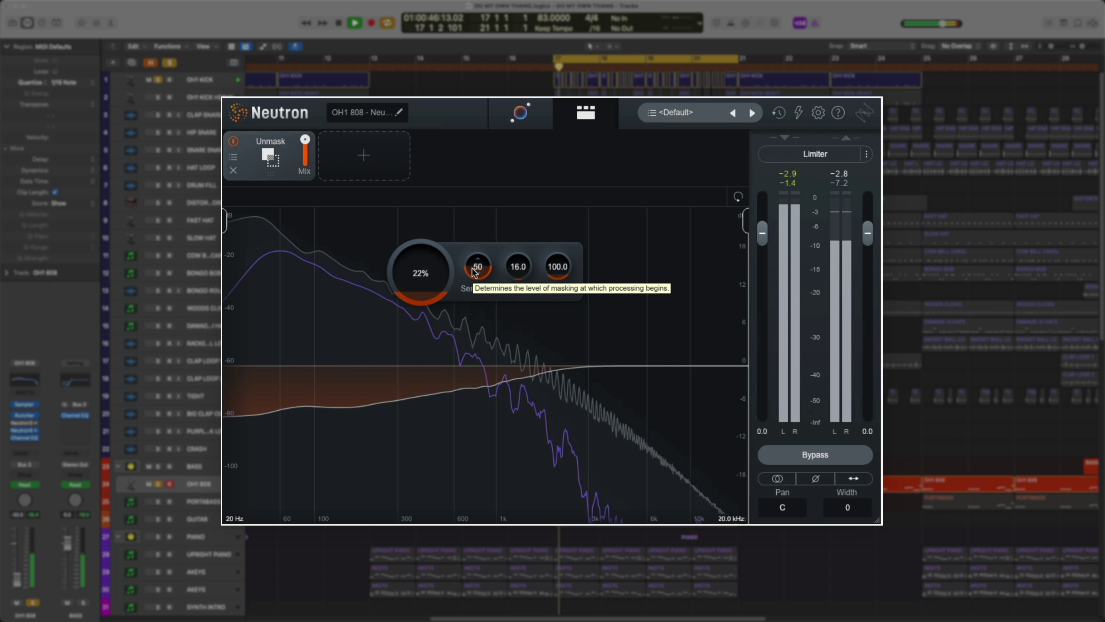
{"action": "left_click_drag", "start_coordinate": [475, 272], "coordinate": [481, 305]}
{"action": "key", "text": "space"}
- Shorten Unmask attack to 5.0 ms, limit the band below 155 Hz, and raise the amount to 31%
{"action": "left_click_drag", "start_coordinate": [526, 267], "coordinate": [522, 283]}
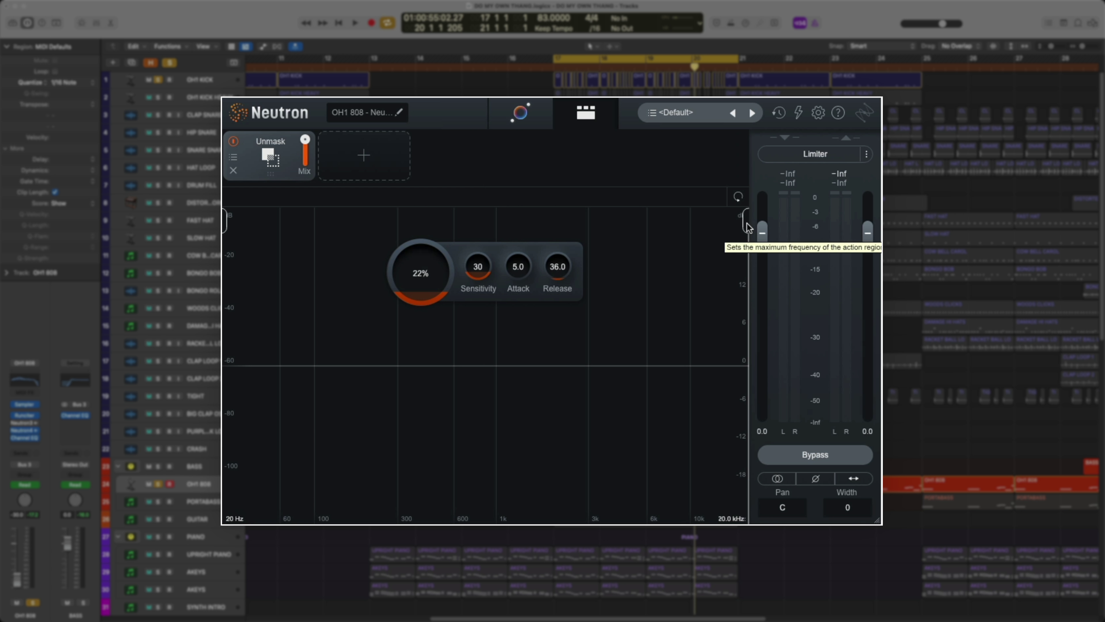
{"action": "left_click_drag", "start_coordinate": [747, 227], "coordinate": [595, 238]}
{"action": "key", "text": "space"}
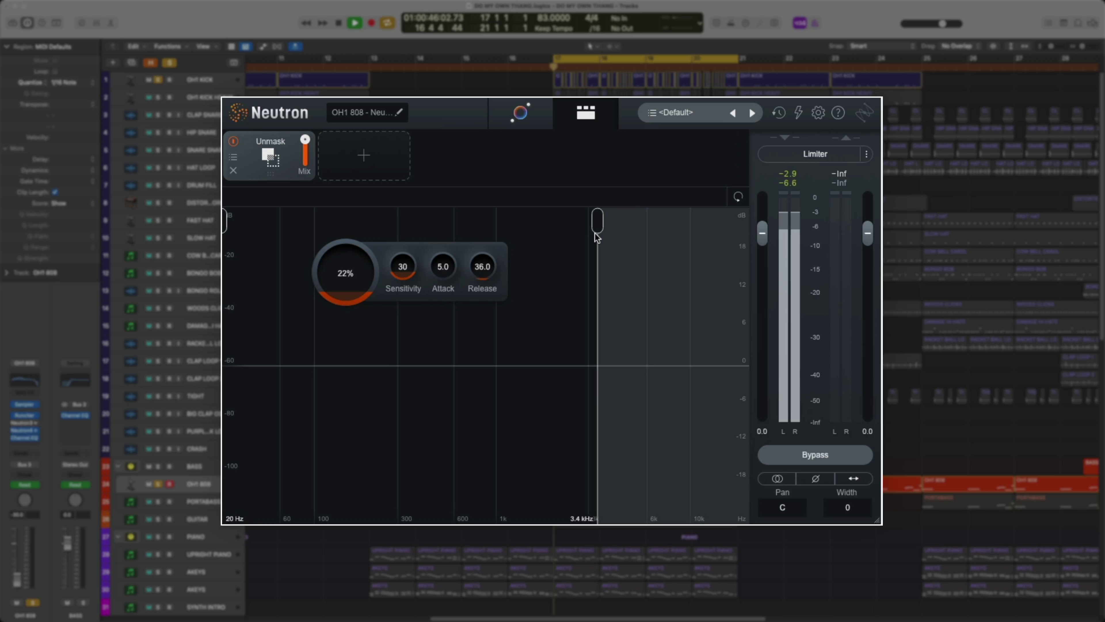
{"action": "left_click_drag", "start_coordinate": [596, 237], "coordinate": [346, 266]}
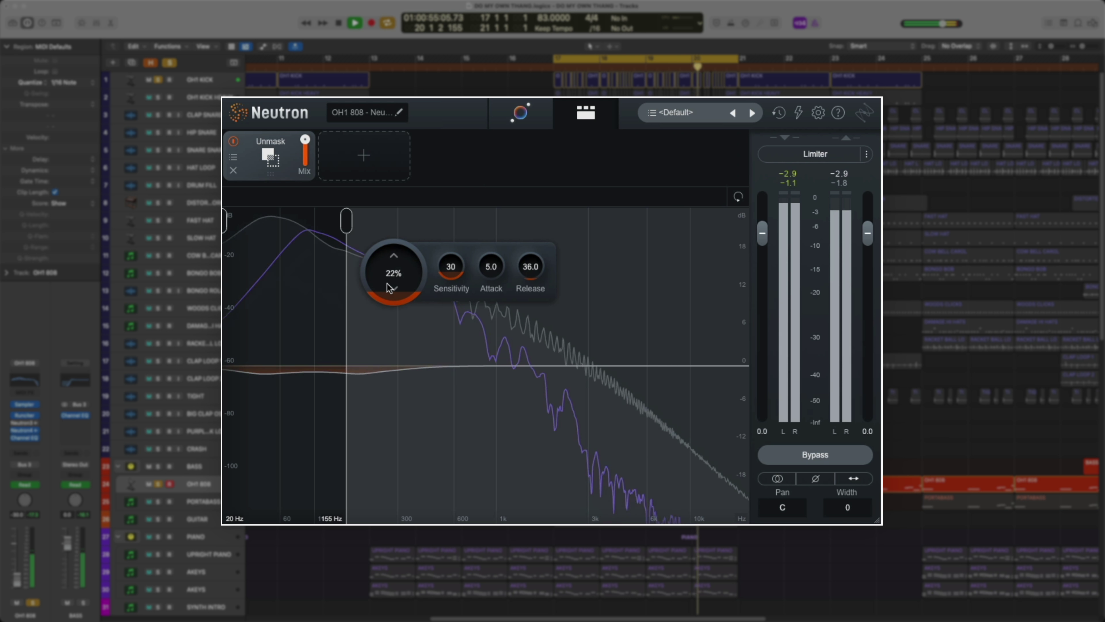
{"action": "mouse_move", "coordinate": [392, 287]}
{"action": "left_mouse_down"}
{"action": "mouse_move", "coordinate": [400, 259]}
{"action": "mouse_move", "coordinate": [394, 273]}
{"action": "left_mouse_up"}
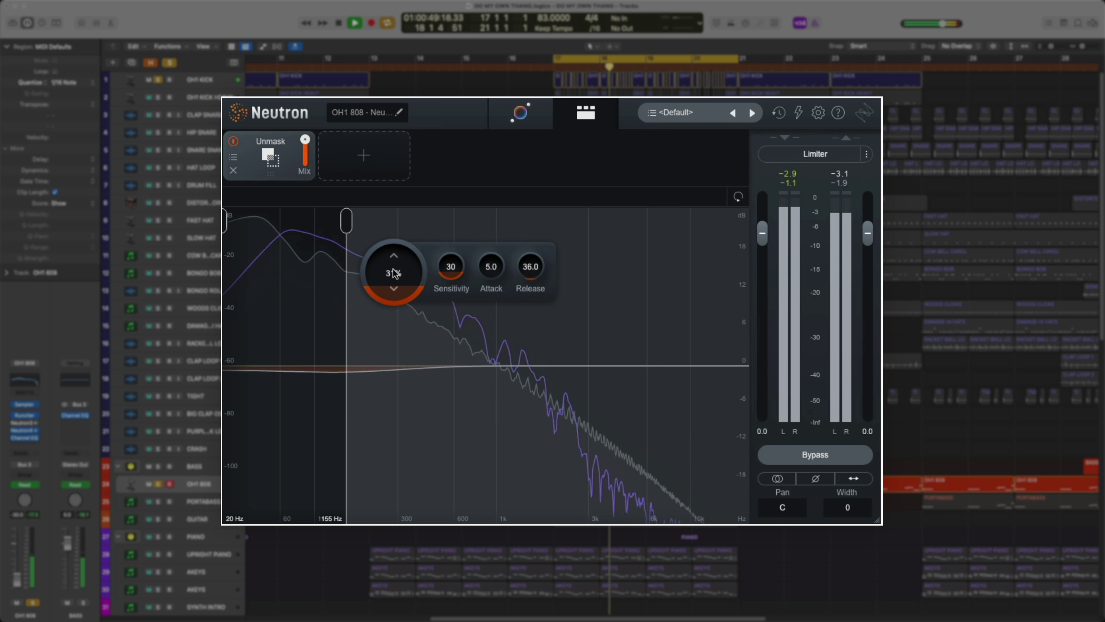
{"action": "key", "text": "space"}
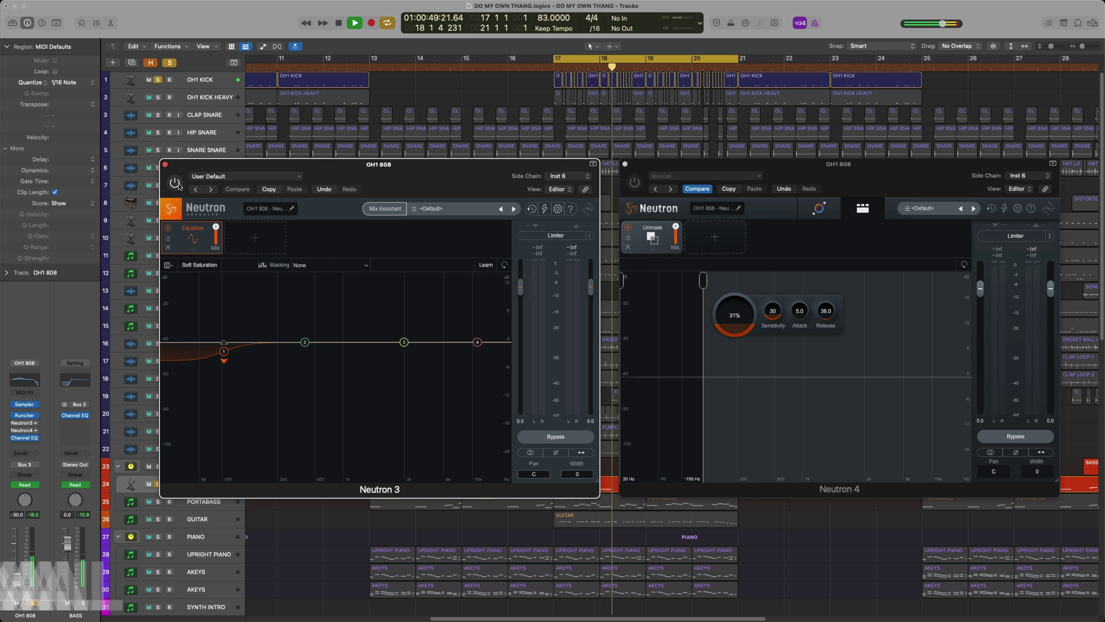
- A/B the 808 through Neutron 3 then Neutron 4, leaving Neutron 4 on and Neutron 3 bypassed
{"action": "left_click", "coordinate": [175, 183]}
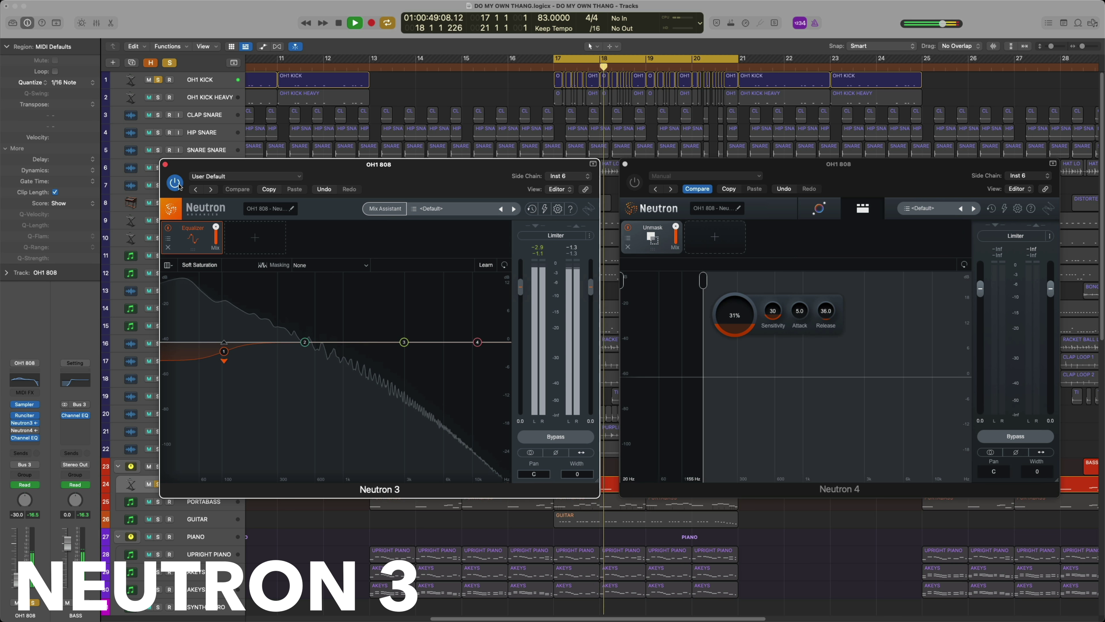
{"action": "left_click", "coordinate": [634, 182]}
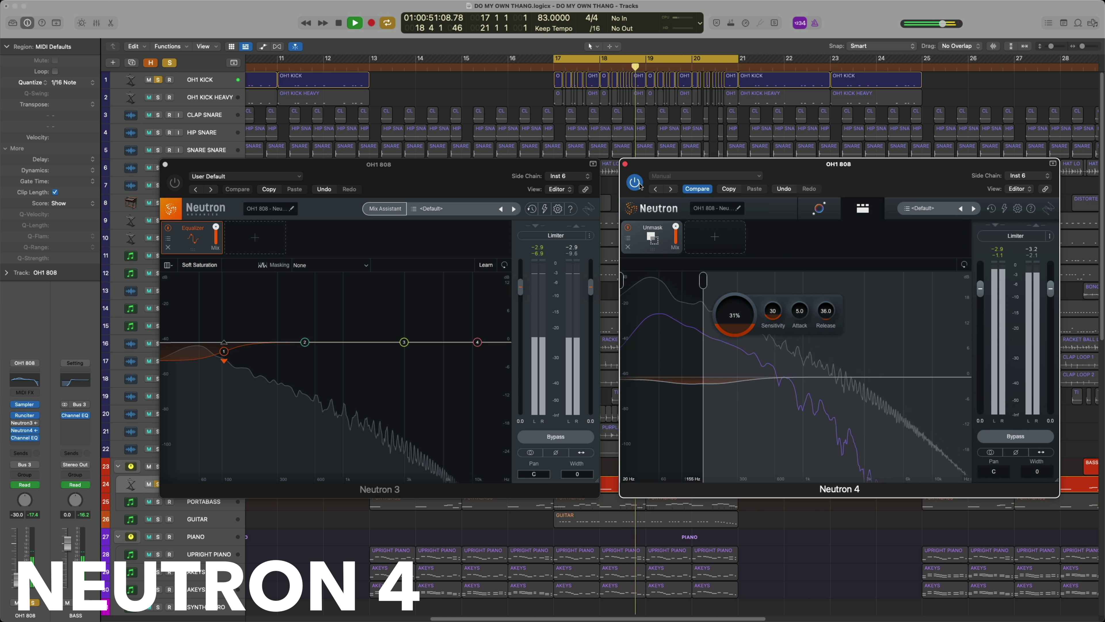
{"action": "key", "text": "space"}
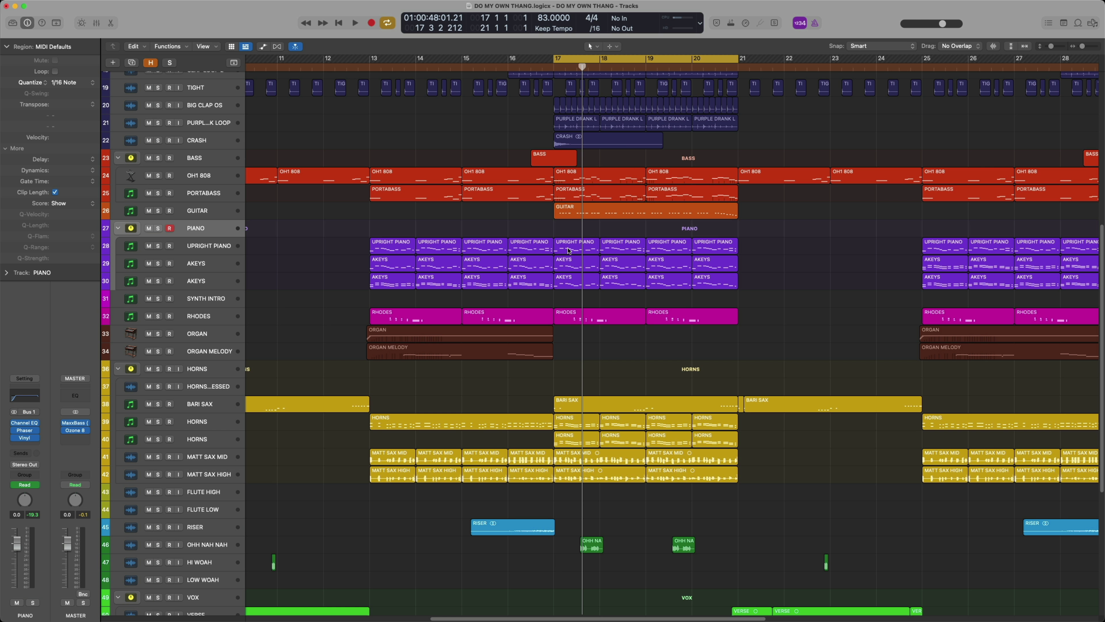
- Solo the PIANO track and the HORNS folder and audition them together
{"action": "key", "text": "s"}
{"action": "key", "text": "space"}
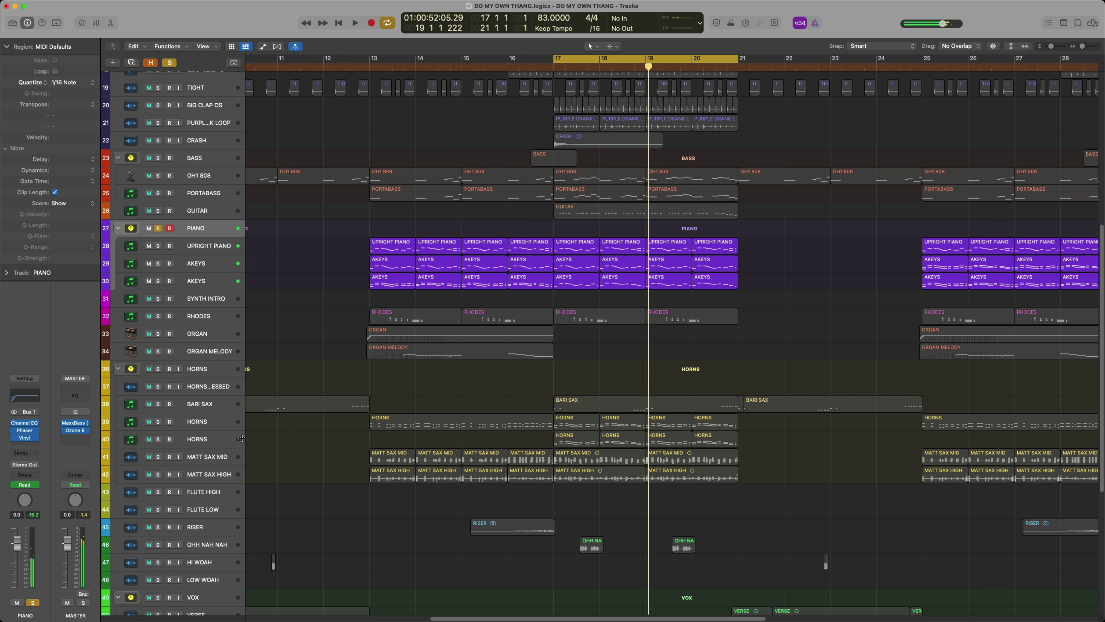
{"action": "left_click", "coordinate": [158, 369]}
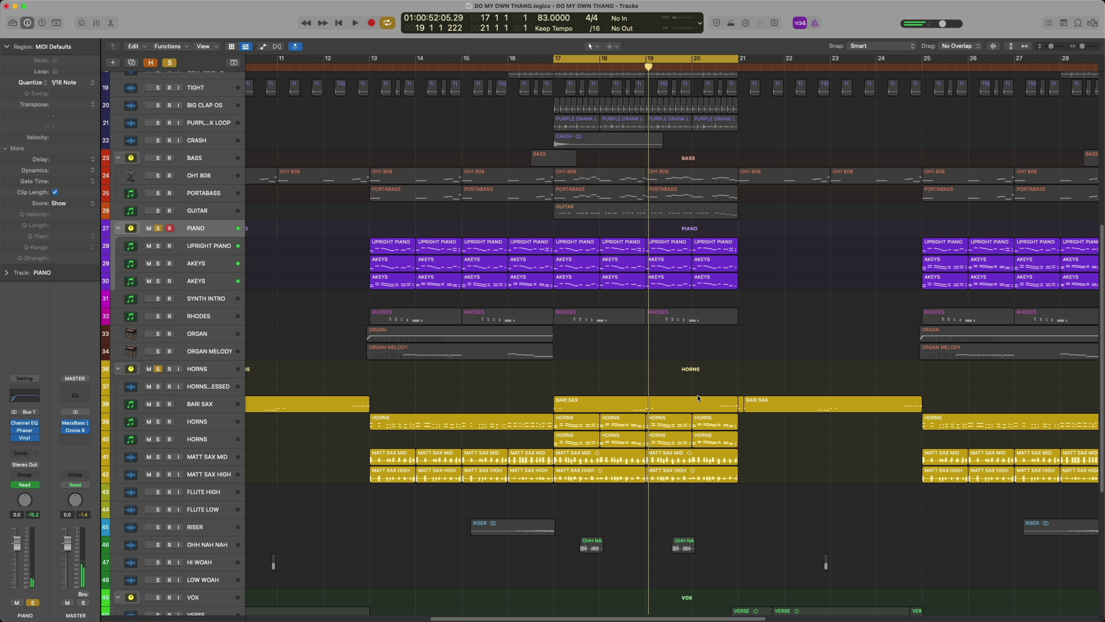
{"action": "key", "text": "space"}
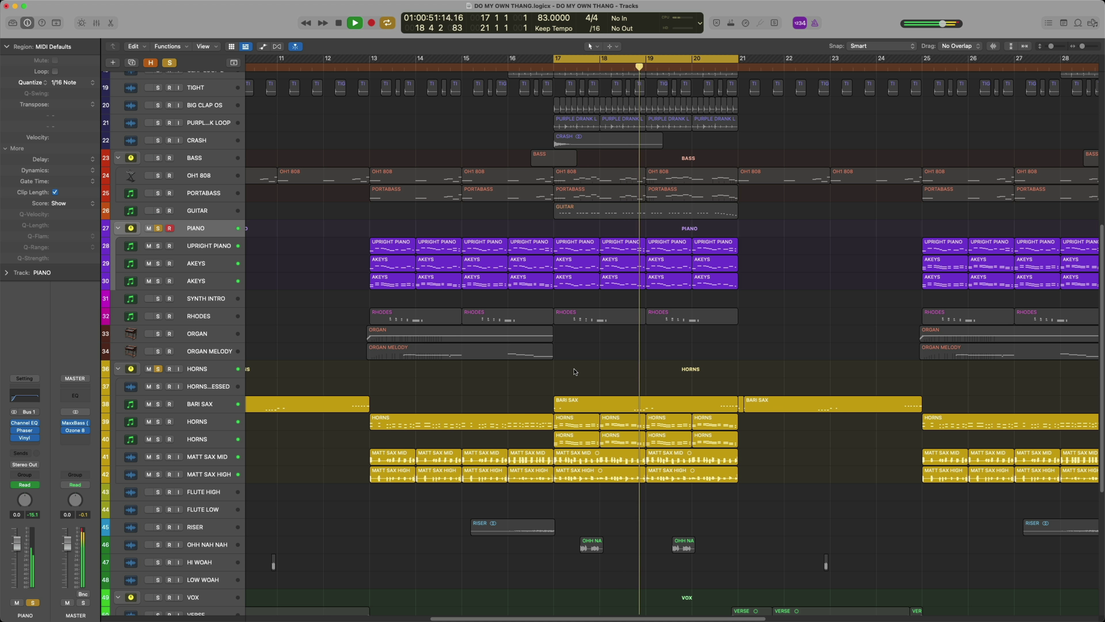
{"action": "key", "text": "space"}
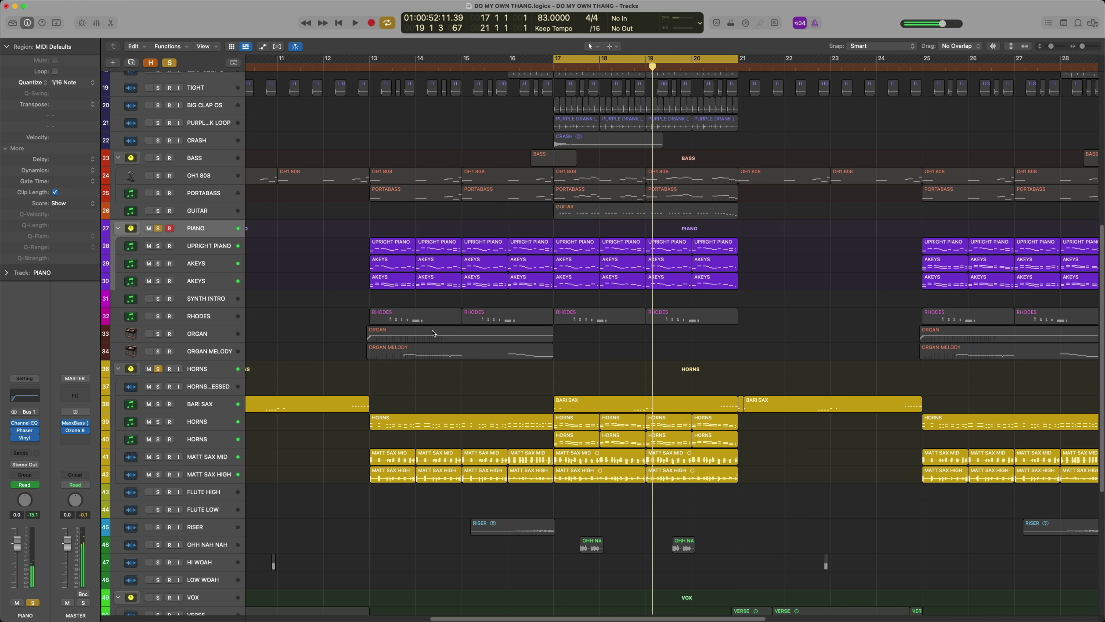
- Insert Neutron 4 in stereo on the PIANO track's free insert slot
{"action": "left_click", "coordinate": [38, 445]}
{"action": "mouse_move", "coordinate": [79, 467]}
{"action": "key", "text": "Return"}
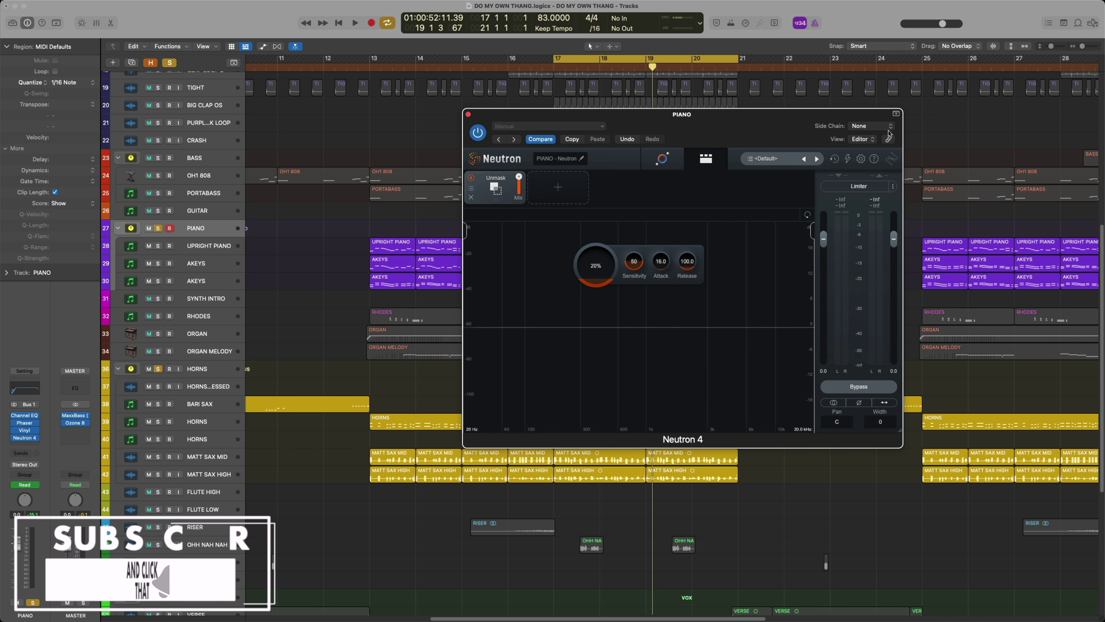
- Sidechain the piano's Neutron 4 to Bus 4, the horn bus, and start playback
{"action": "left_click", "coordinate": [871, 126]}
{"action": "mouse_move", "coordinate": [876, 171]}
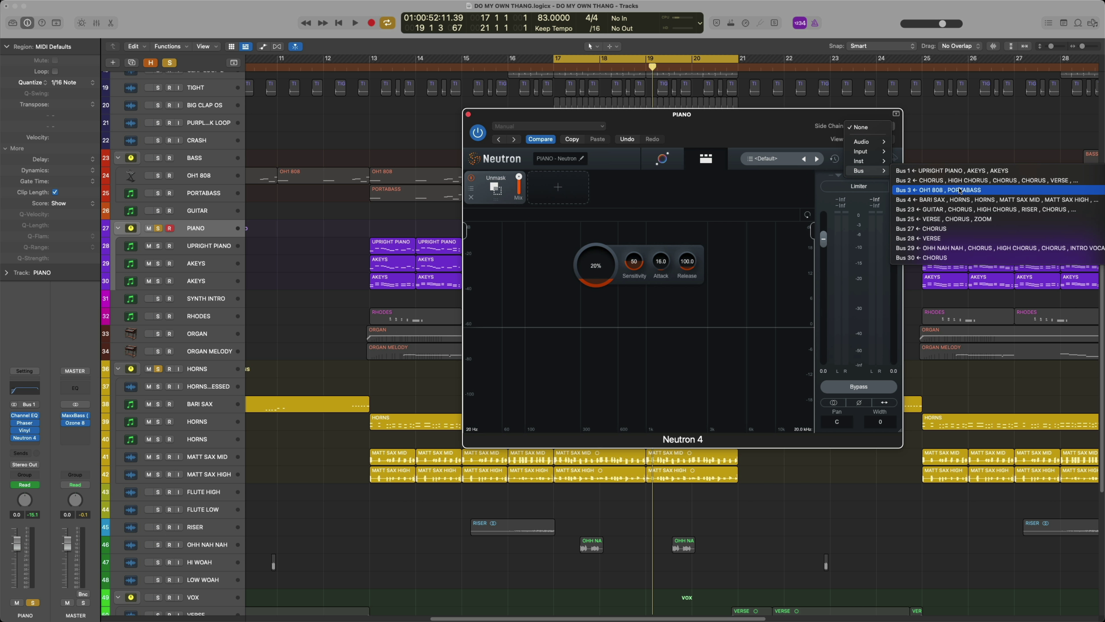
{"action": "left_click", "coordinate": [961, 201]}
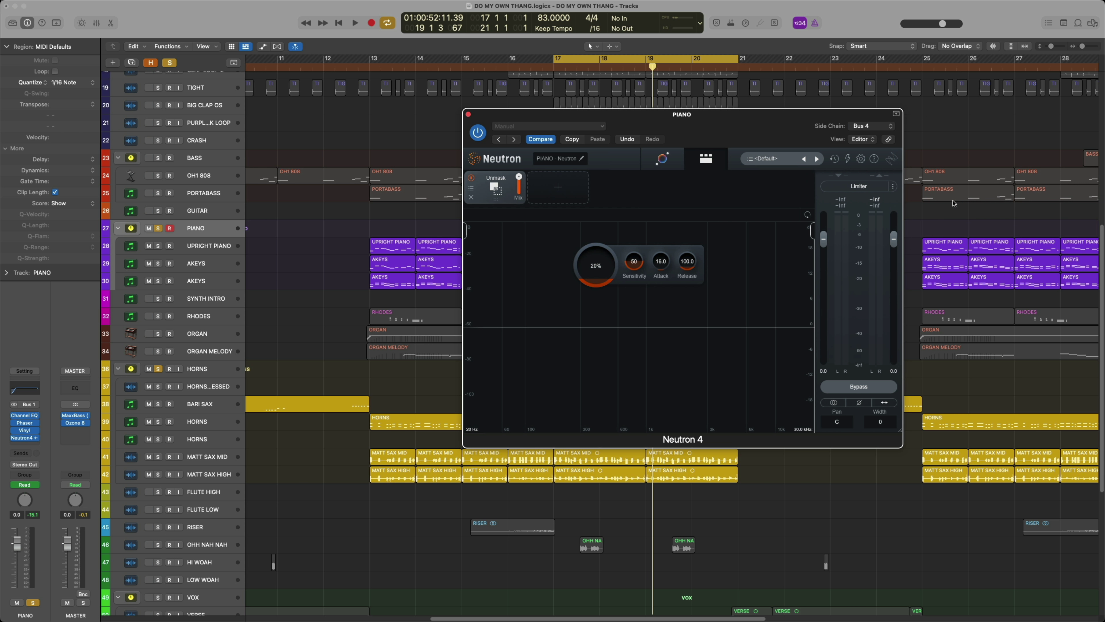
{"action": "key", "text": "space"}
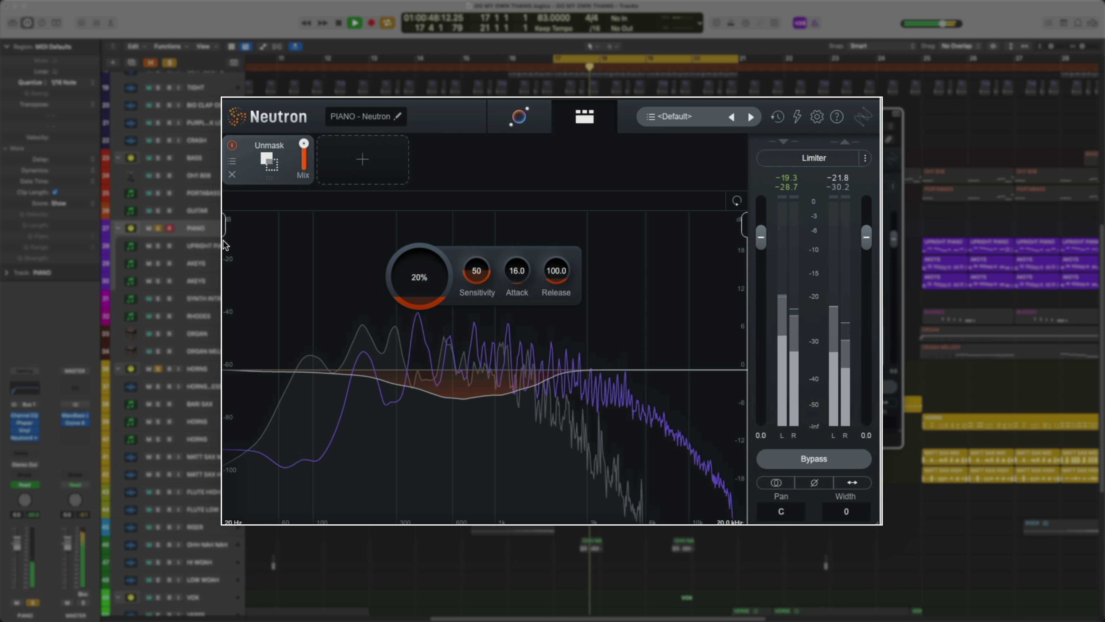
- Narrow the Unmask band, raising its low edge to 294 Hz, with release at 136
{"action": "left_click_drag", "start_coordinate": [226, 225], "coordinate": [376, 240]}
{"action": "left_click_drag", "start_coordinate": [744, 225], "coordinate": [602, 236]}
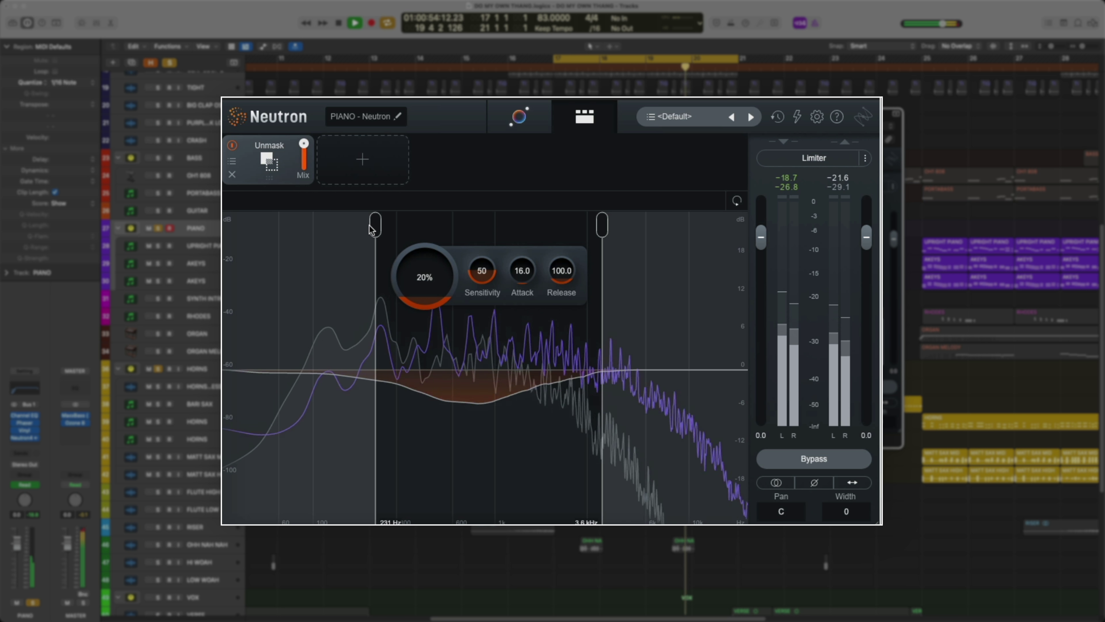
{"action": "left_click_drag", "start_coordinate": [370, 229], "coordinate": [393, 229]}
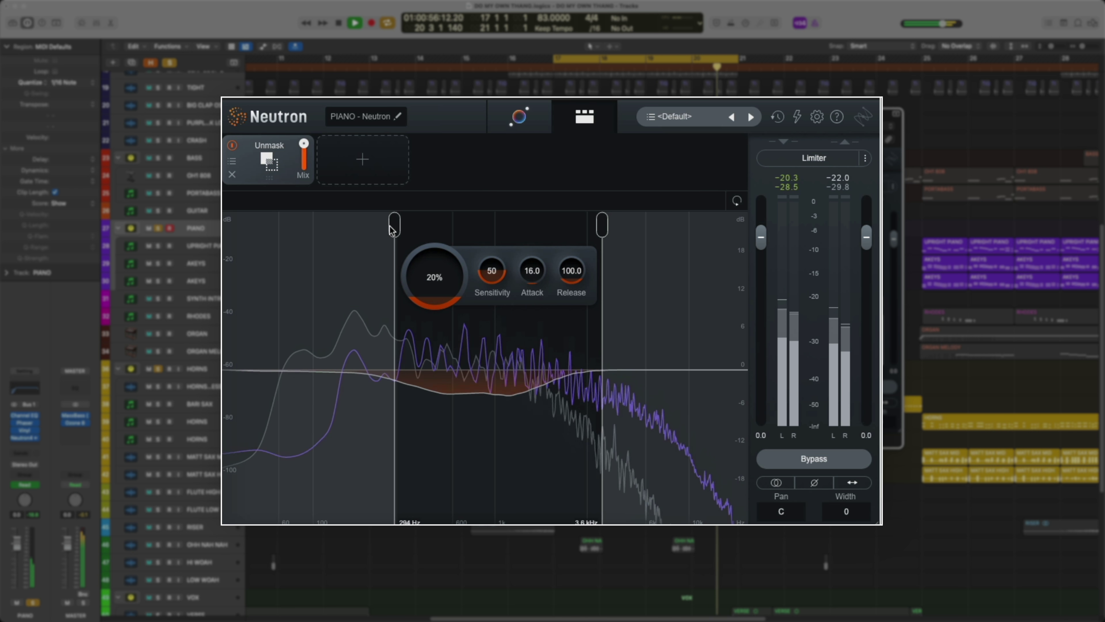
{"action": "left_click_drag", "start_coordinate": [492, 272], "coordinate": [487, 309]}
{"action": "left_click_drag", "start_coordinate": [571, 271], "coordinate": [572, 259]}
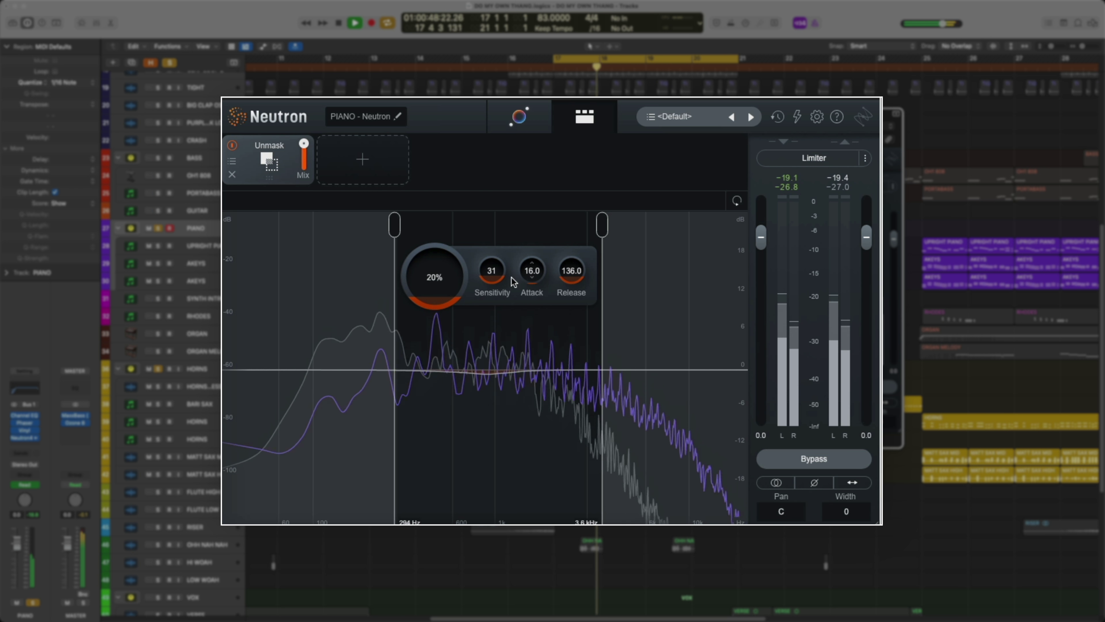
- Set Unmask sensitivity to 40, amount to 29%, and the band's upper edge to 1.5 kHz
{"action": "left_click_drag", "start_coordinate": [436, 279], "coordinate": [468, 154]}
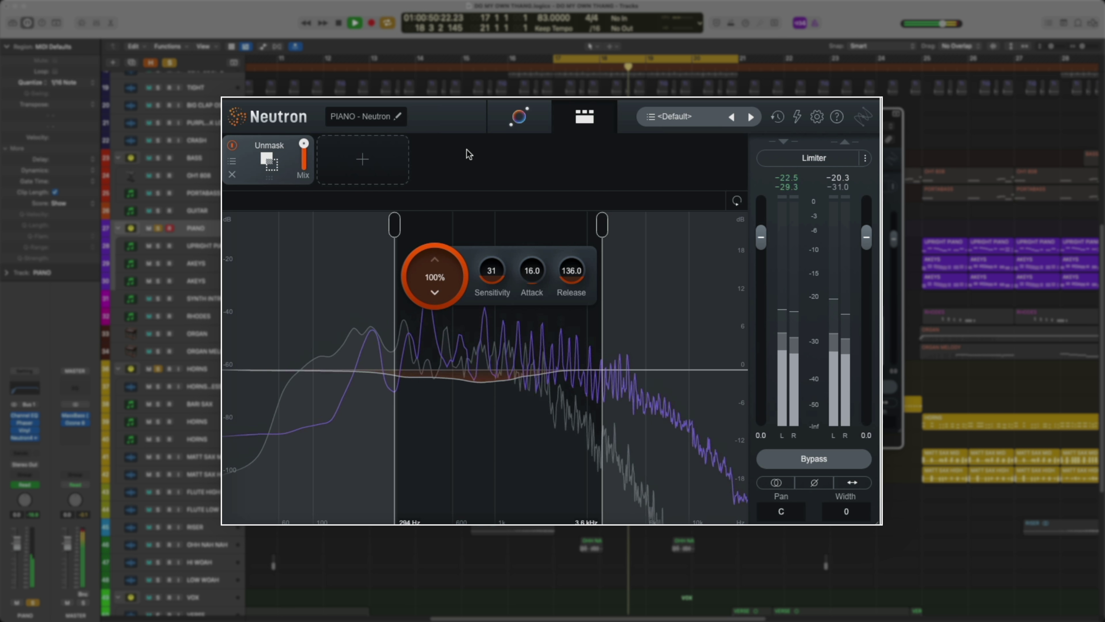
{"action": "left_click_drag", "start_coordinate": [492, 271], "coordinate": [494, 261]}
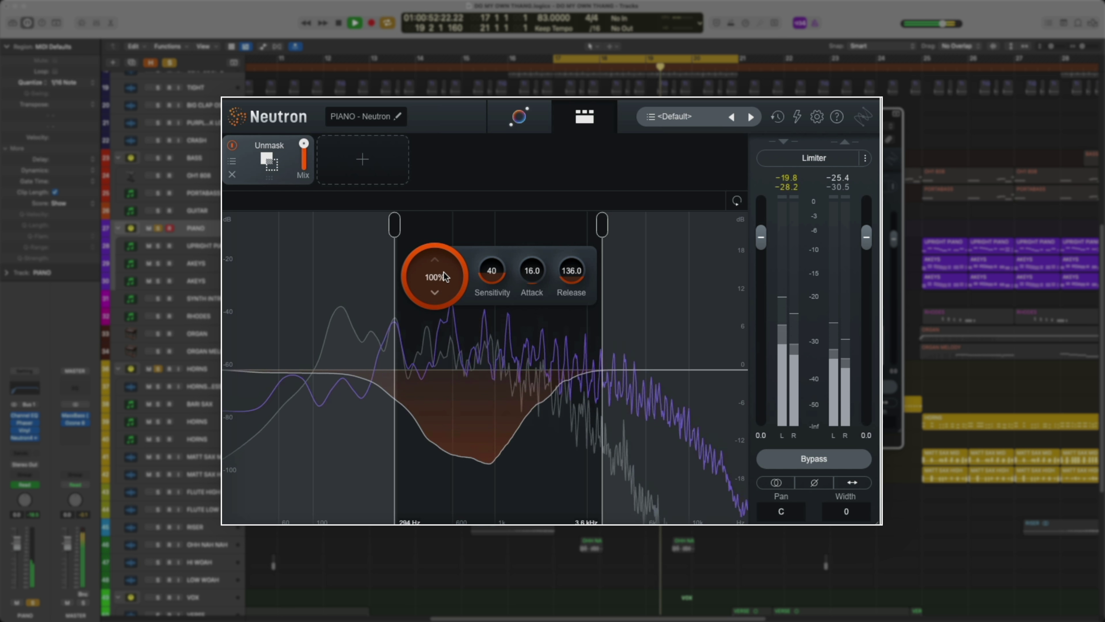
{"action": "left_click_drag", "start_coordinate": [441, 260], "coordinate": [437, 389]}
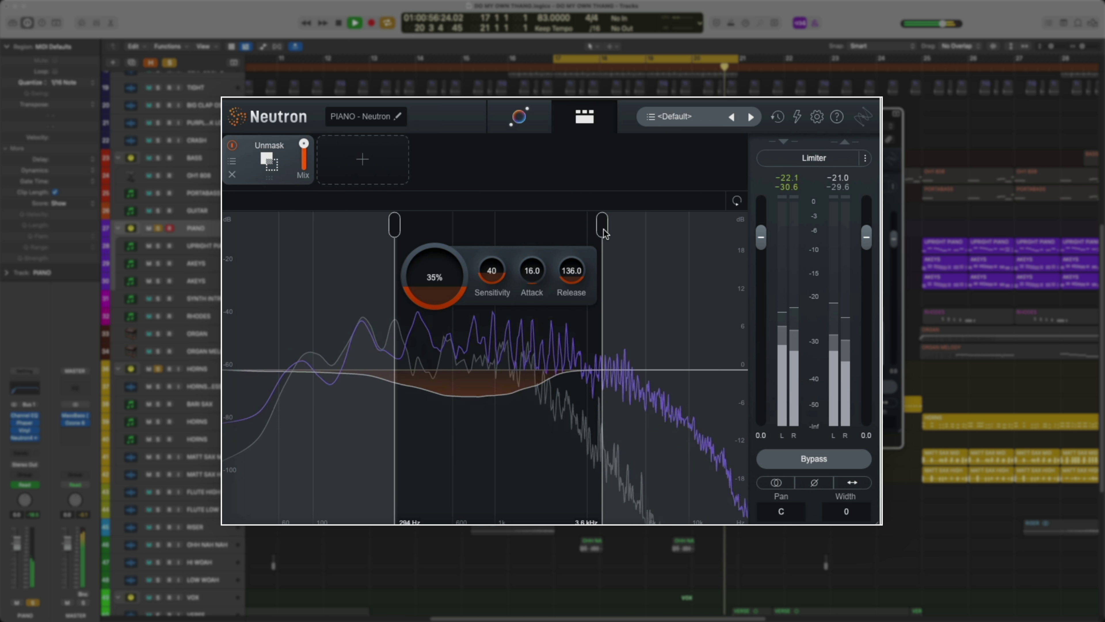
{"action": "left_click_drag", "start_coordinate": [605, 233], "coordinate": [531, 248]}
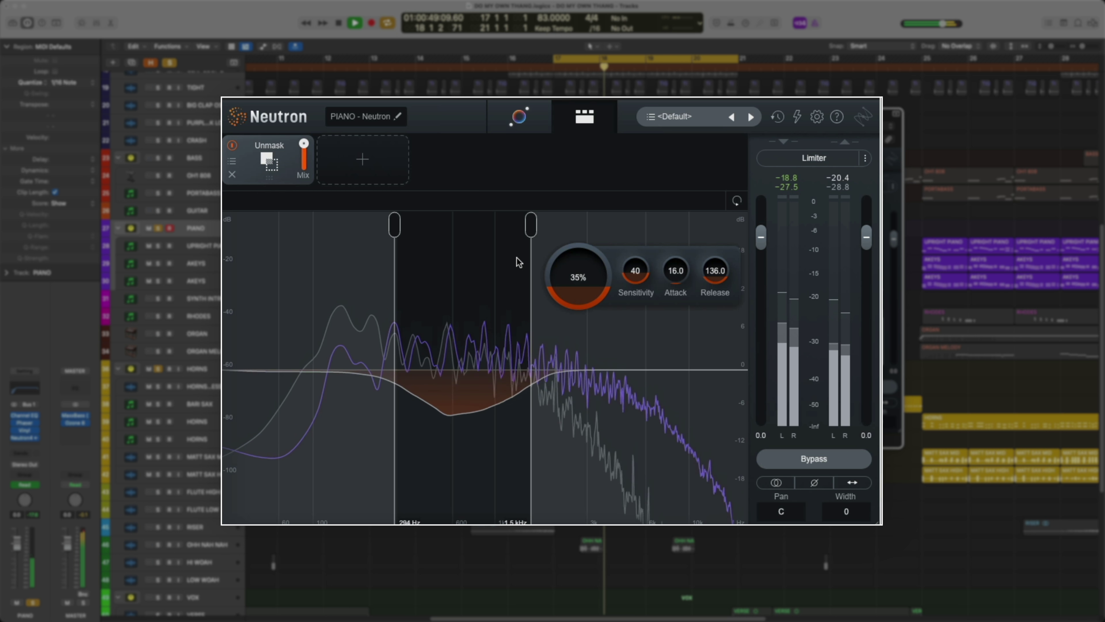
{"action": "key", "text": "space"}
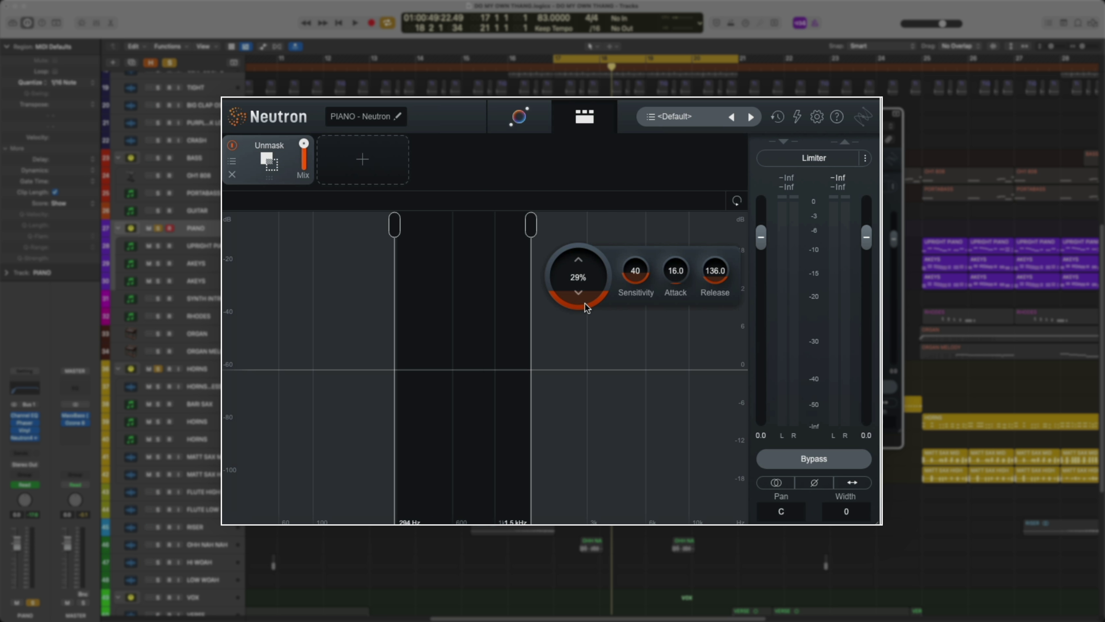
{"action": "key", "text": "space"}
- Have Neutron's Assistant analyse the playing piano and build its module chain, starting with Sculptor
{"action": "left_click", "coordinate": [512, 123]}
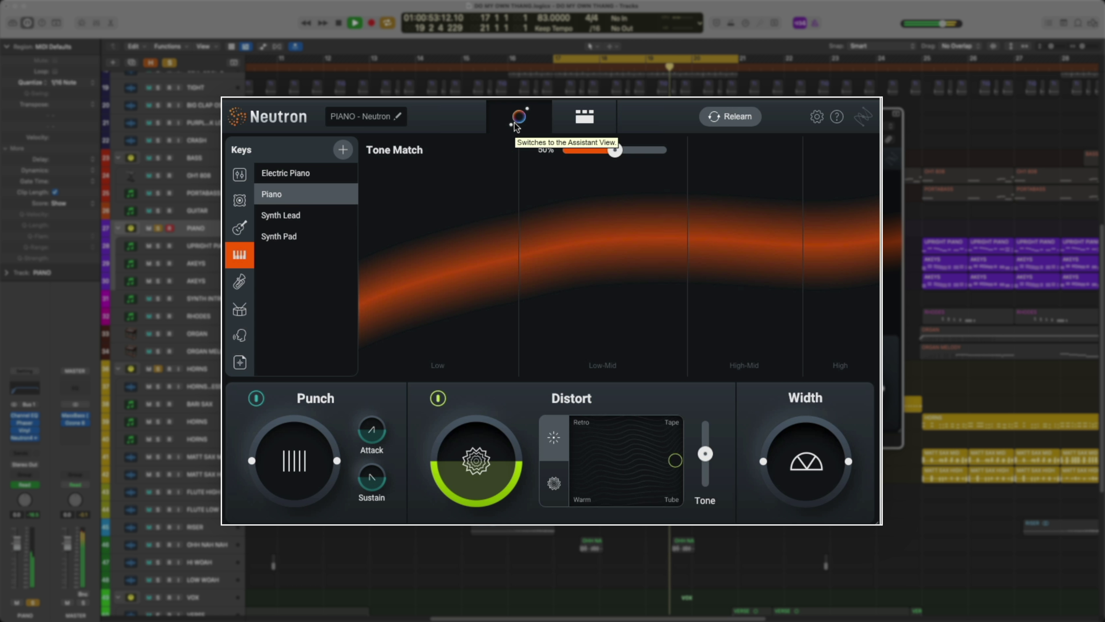
{"action": "key", "text": "space"}
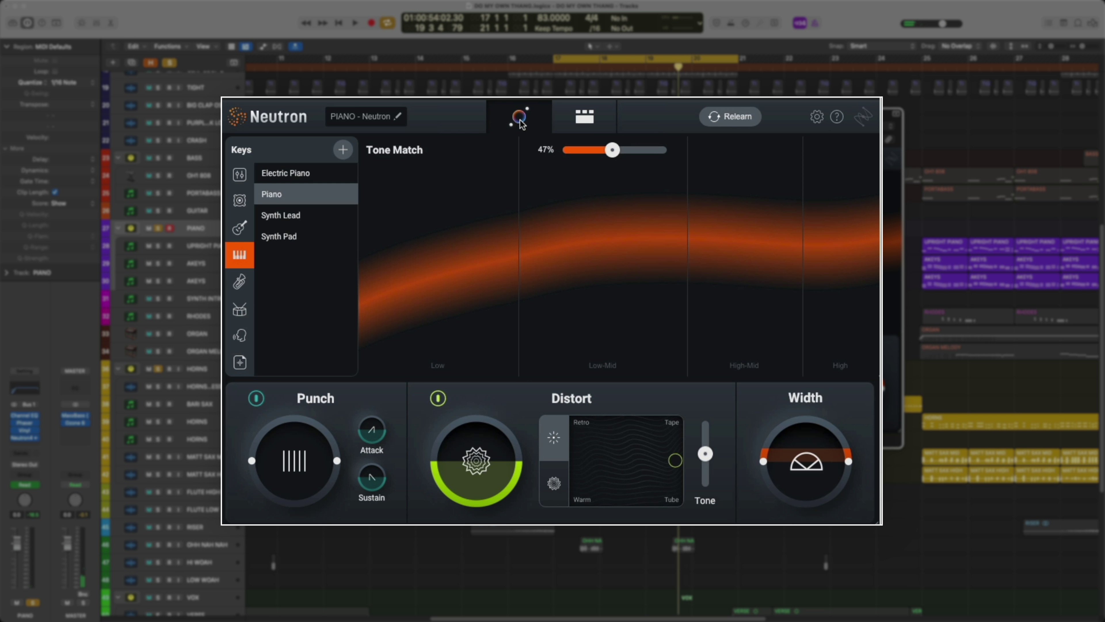
{"action": "left_click", "coordinate": [583, 122]}
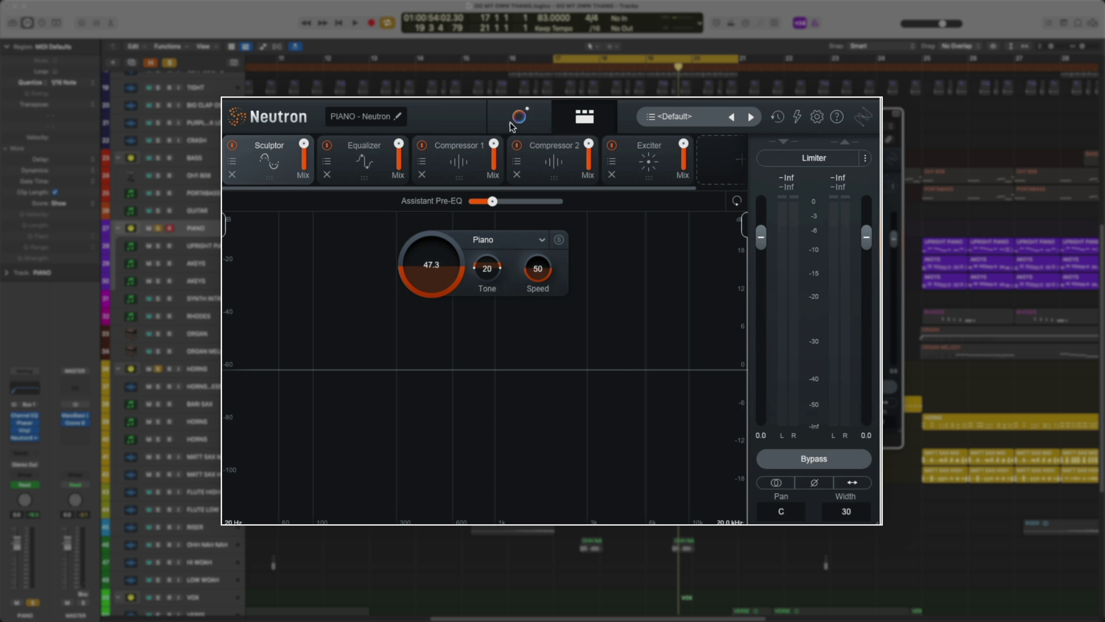
- Review the Equalizer, Compressor 1, Compressor 2 and Exciter modules, then return to Tone Match with playback
{"action": "left_click", "coordinate": [350, 173]}
{"action": "left_click", "coordinate": [455, 166]}
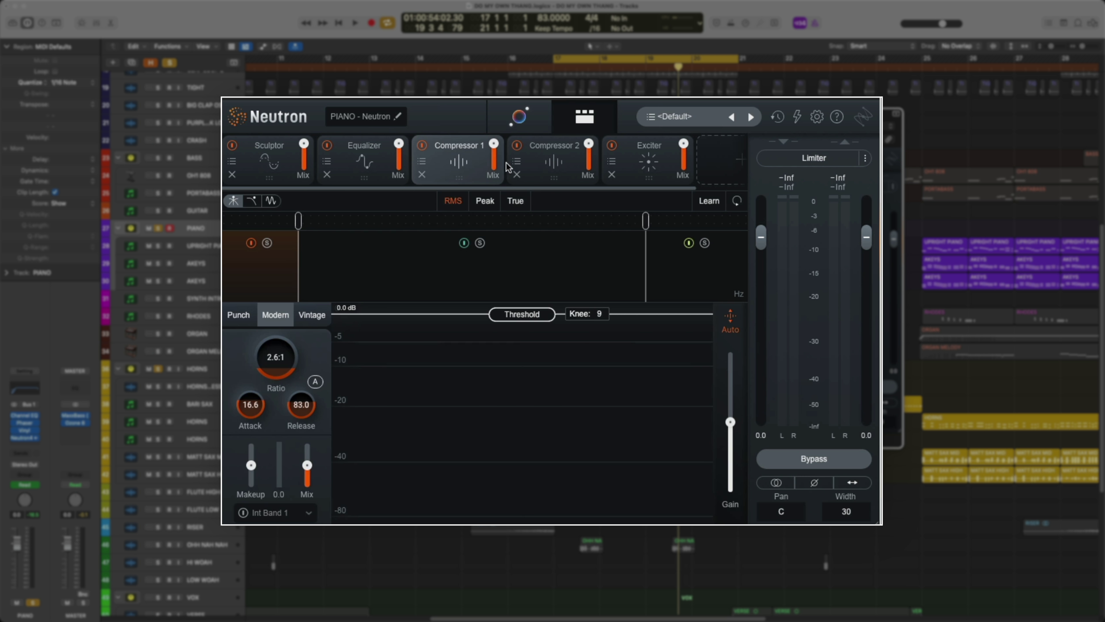
{"action": "left_click", "coordinate": [531, 168]}
{"action": "left_click", "coordinate": [634, 163]}
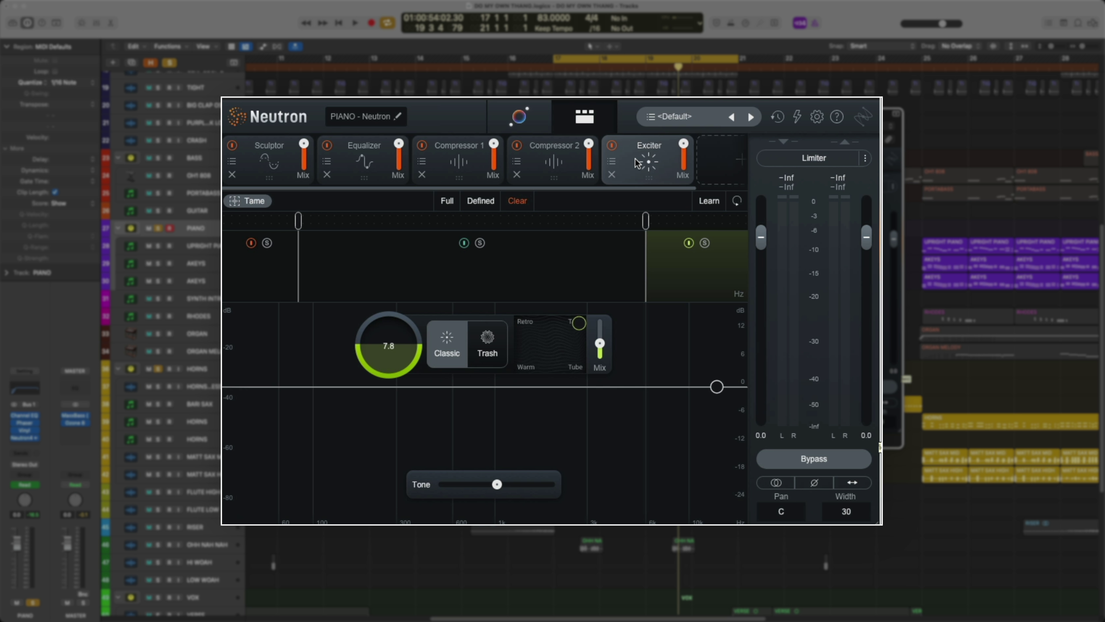
{"action": "left_click", "coordinate": [519, 117]}
{"action": "key", "text": "space"}
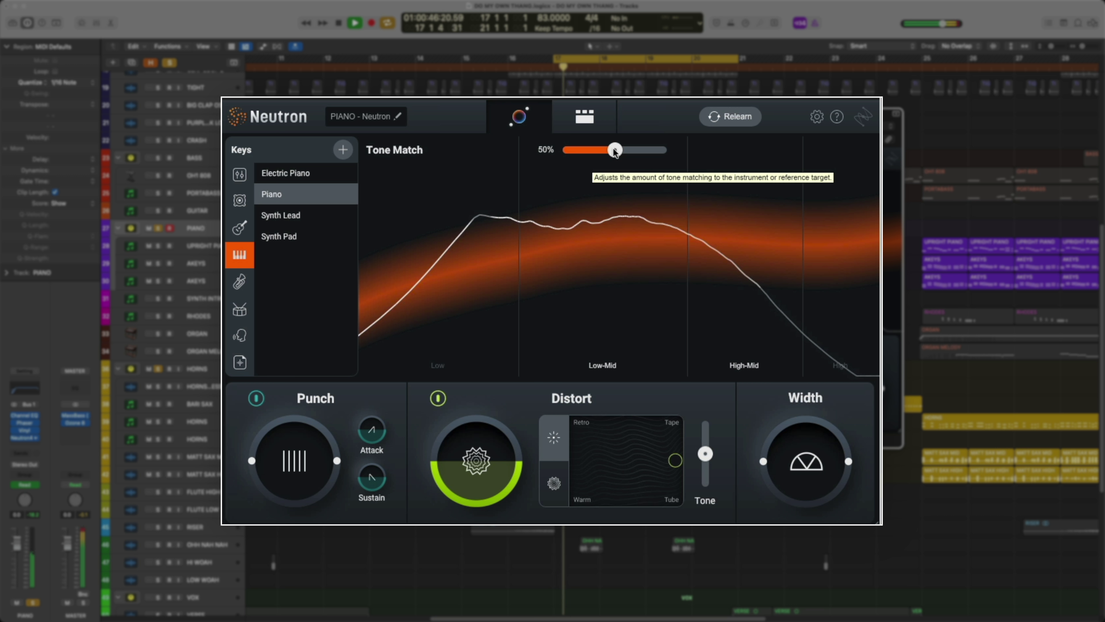
- Lower piano Tone Match to 48% and leave Punch at a slight amount after boosting it
{"action": "left_click_drag", "start_coordinate": [615, 150], "coordinate": [663, 151]}
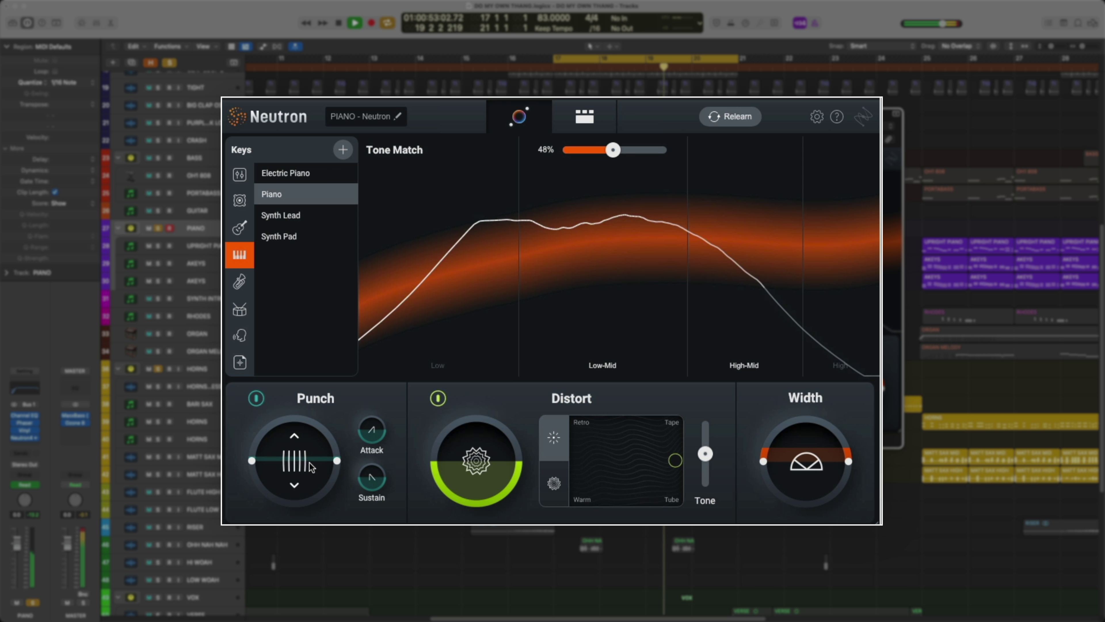
{"action": "left_click_drag", "start_coordinate": [313, 464], "coordinate": [320, 510]}
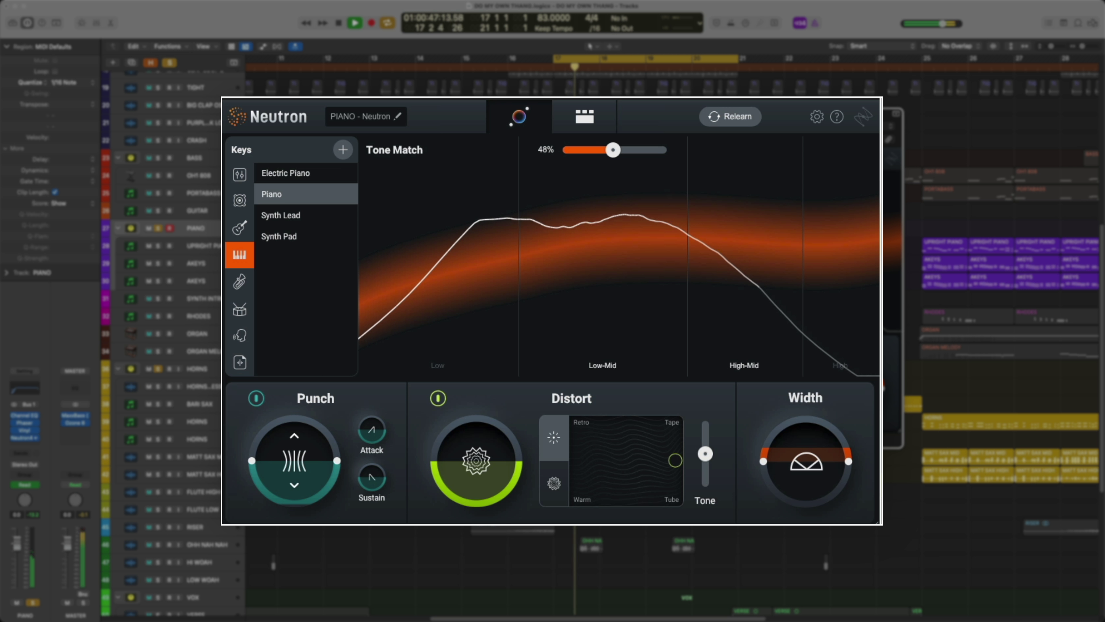
{"action": "left_click_drag", "start_coordinate": [319, 508], "coordinate": [328, 490]}
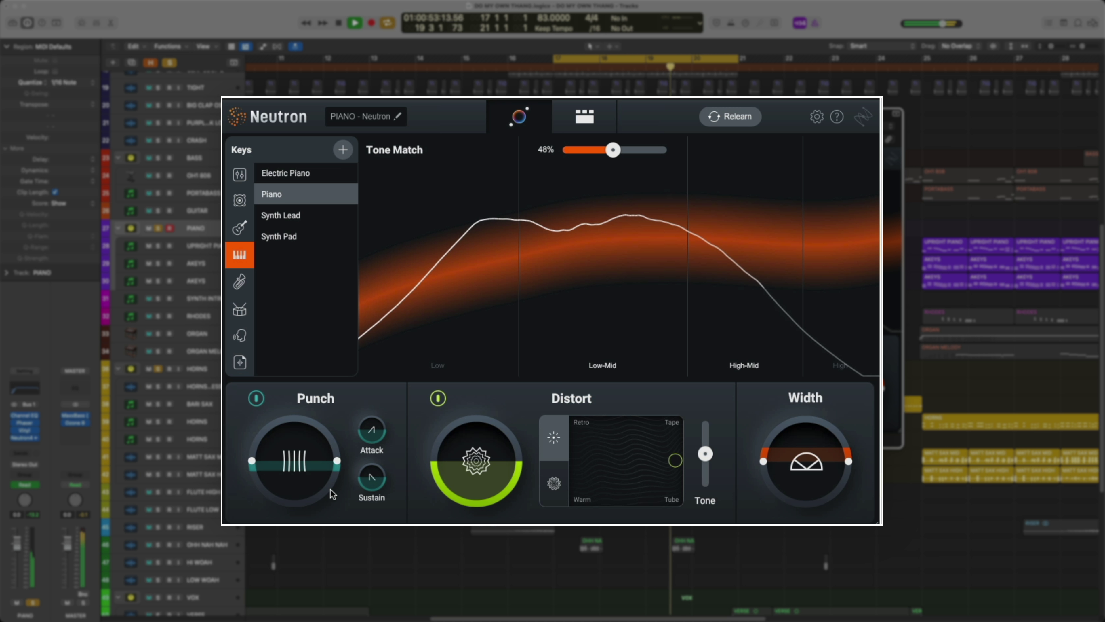
{"action": "key", "text": "space"}
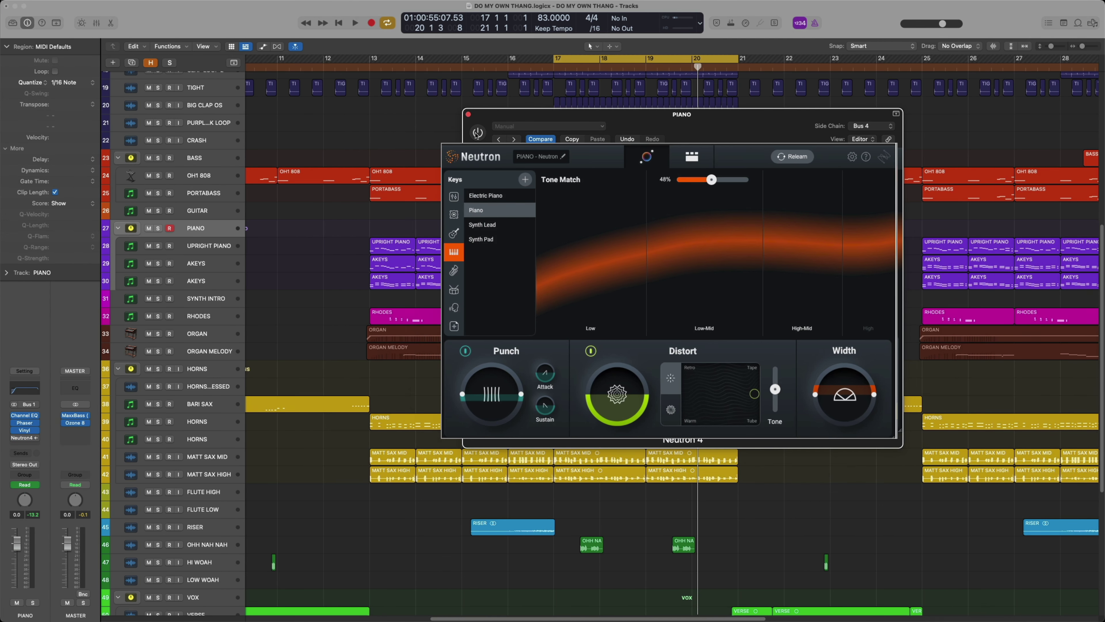
- Restart playback from the loop start and pull Tone Match down from 48% to 28%
{"action": "key", "text": "space"}
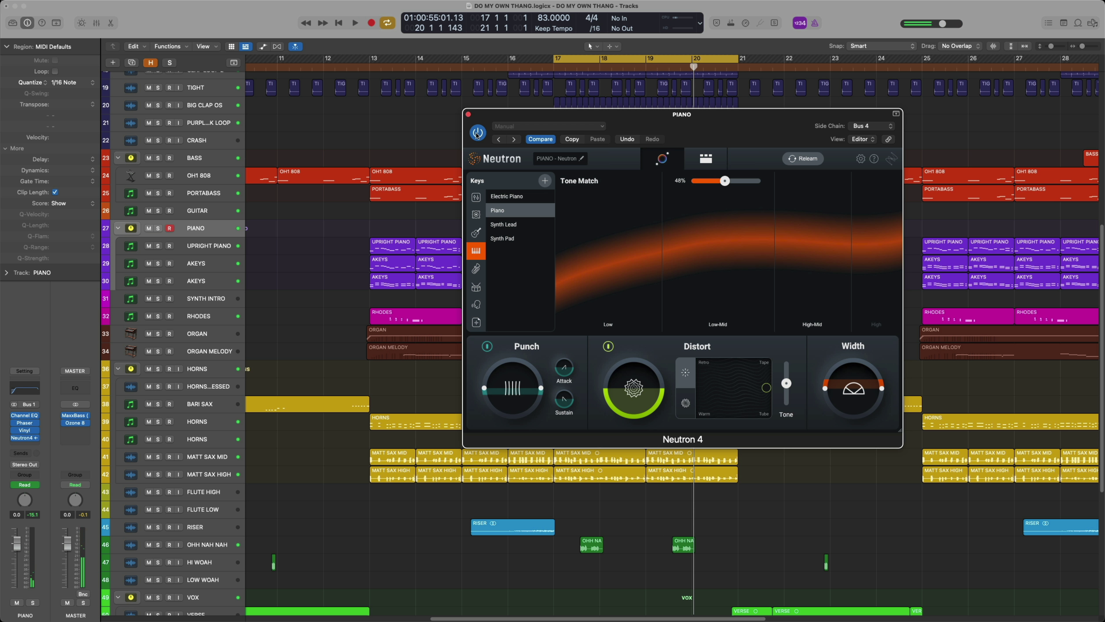
{"action": "key", "text": "space"}
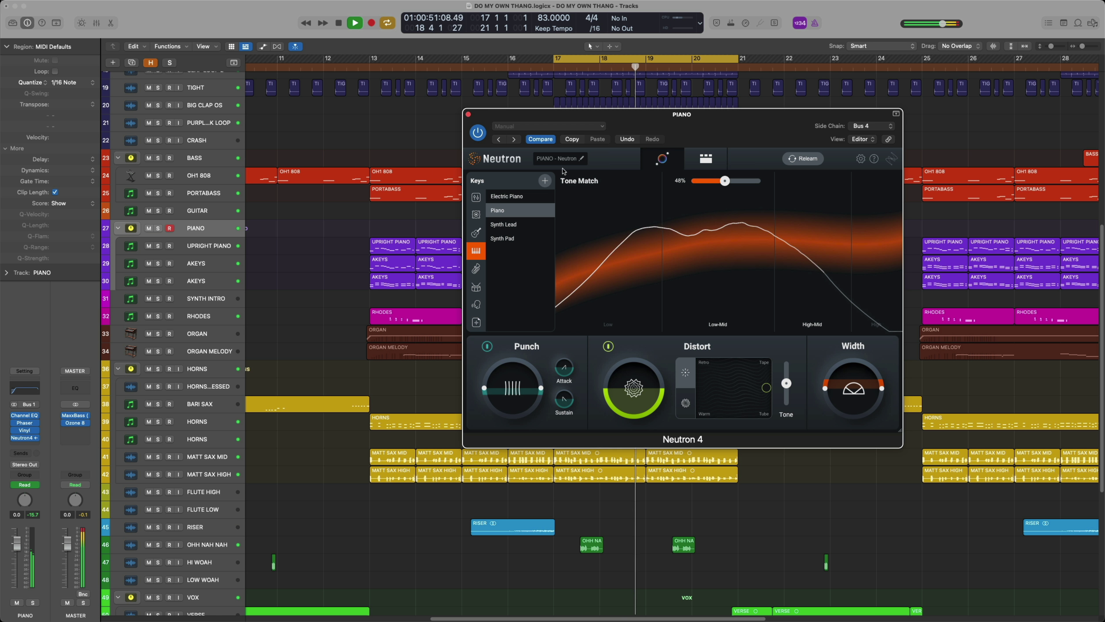
{"action": "left_click_drag", "start_coordinate": [725, 181], "coordinate": [712, 194]}
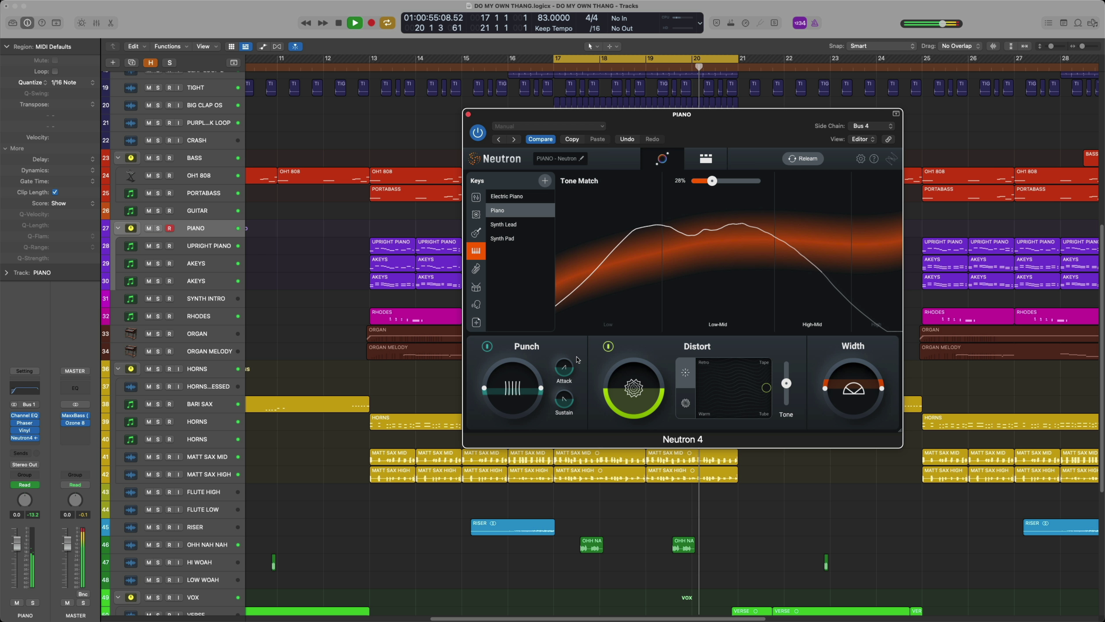